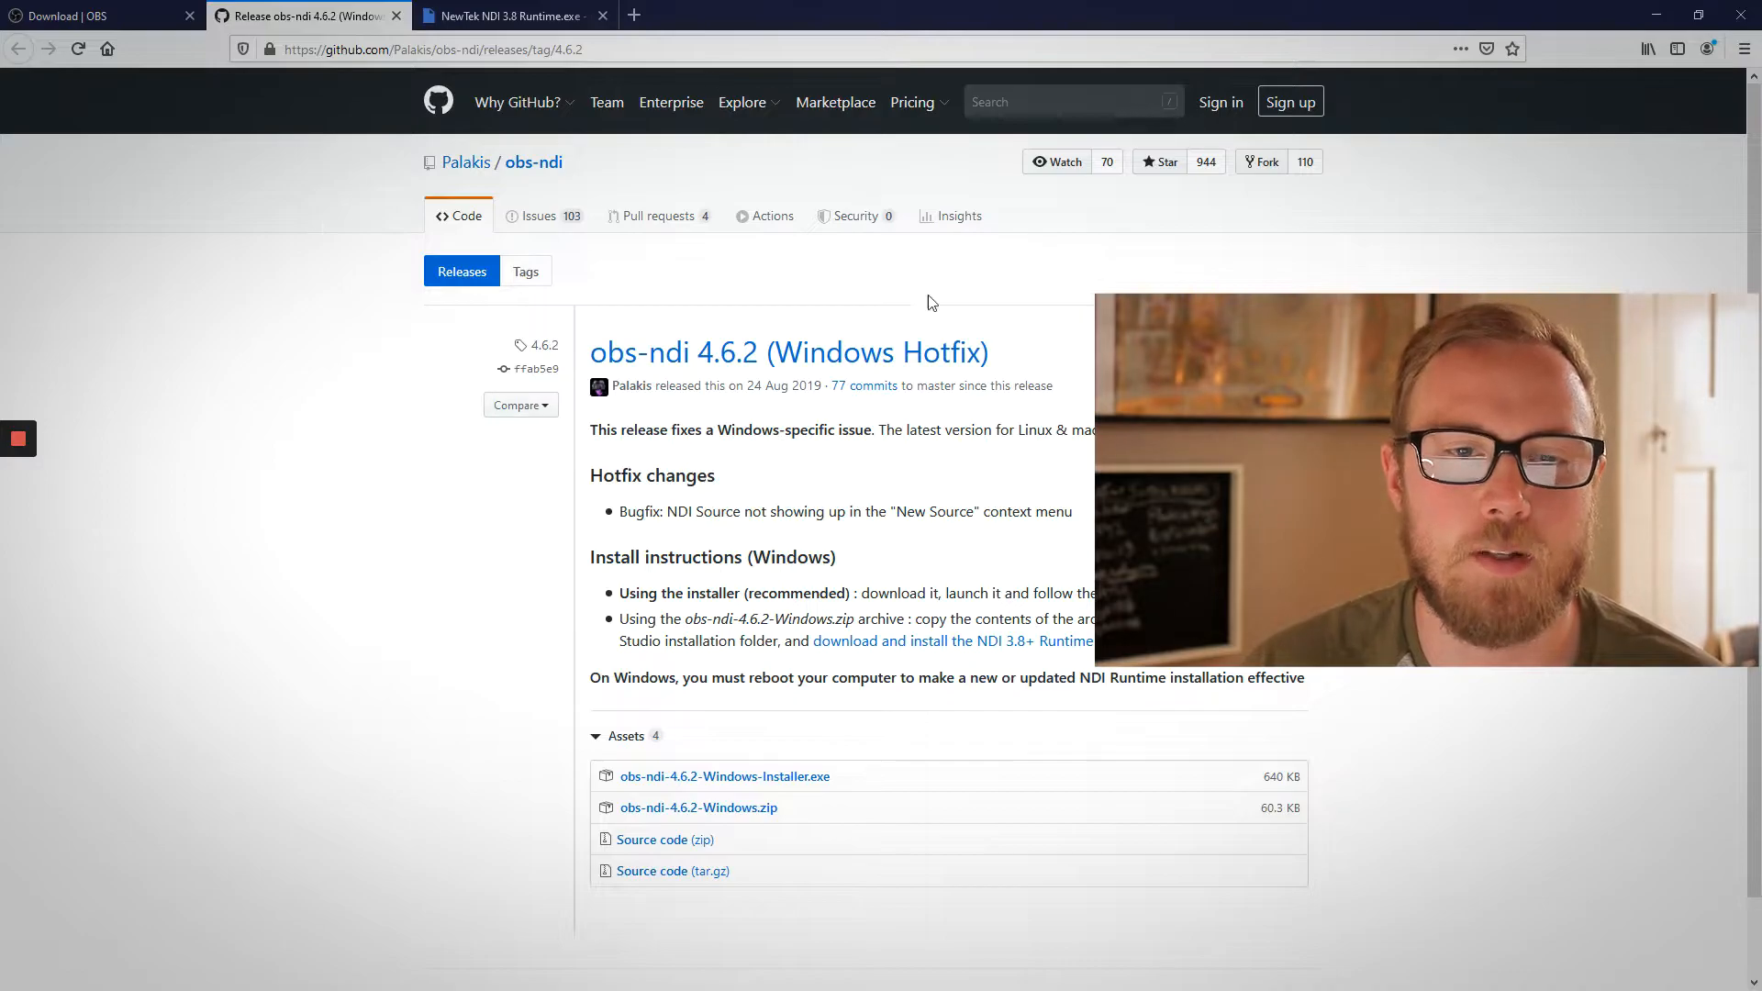
- Download the 64-bit Windows installer of OBS Studio 25.0.8 from the OBS site, save it and check its download progress
{"action": "left_click", "coordinate": [519, 14]}
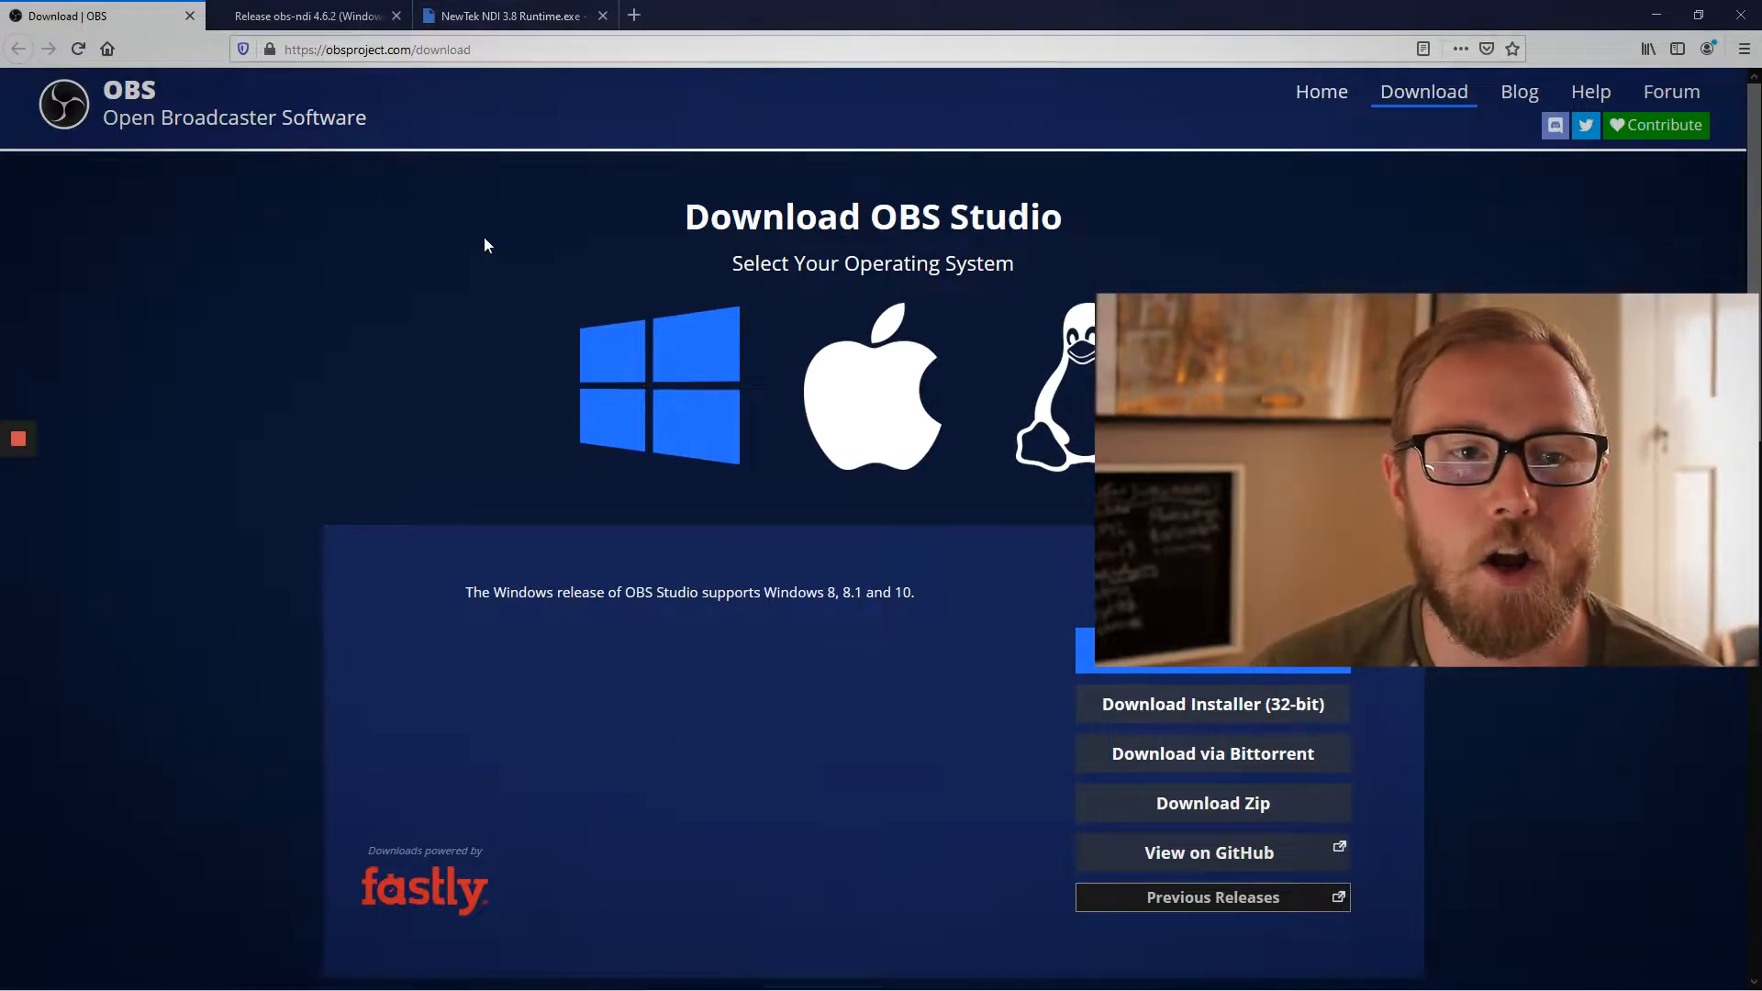
{"action": "left_click", "coordinate": [1153, 663]}
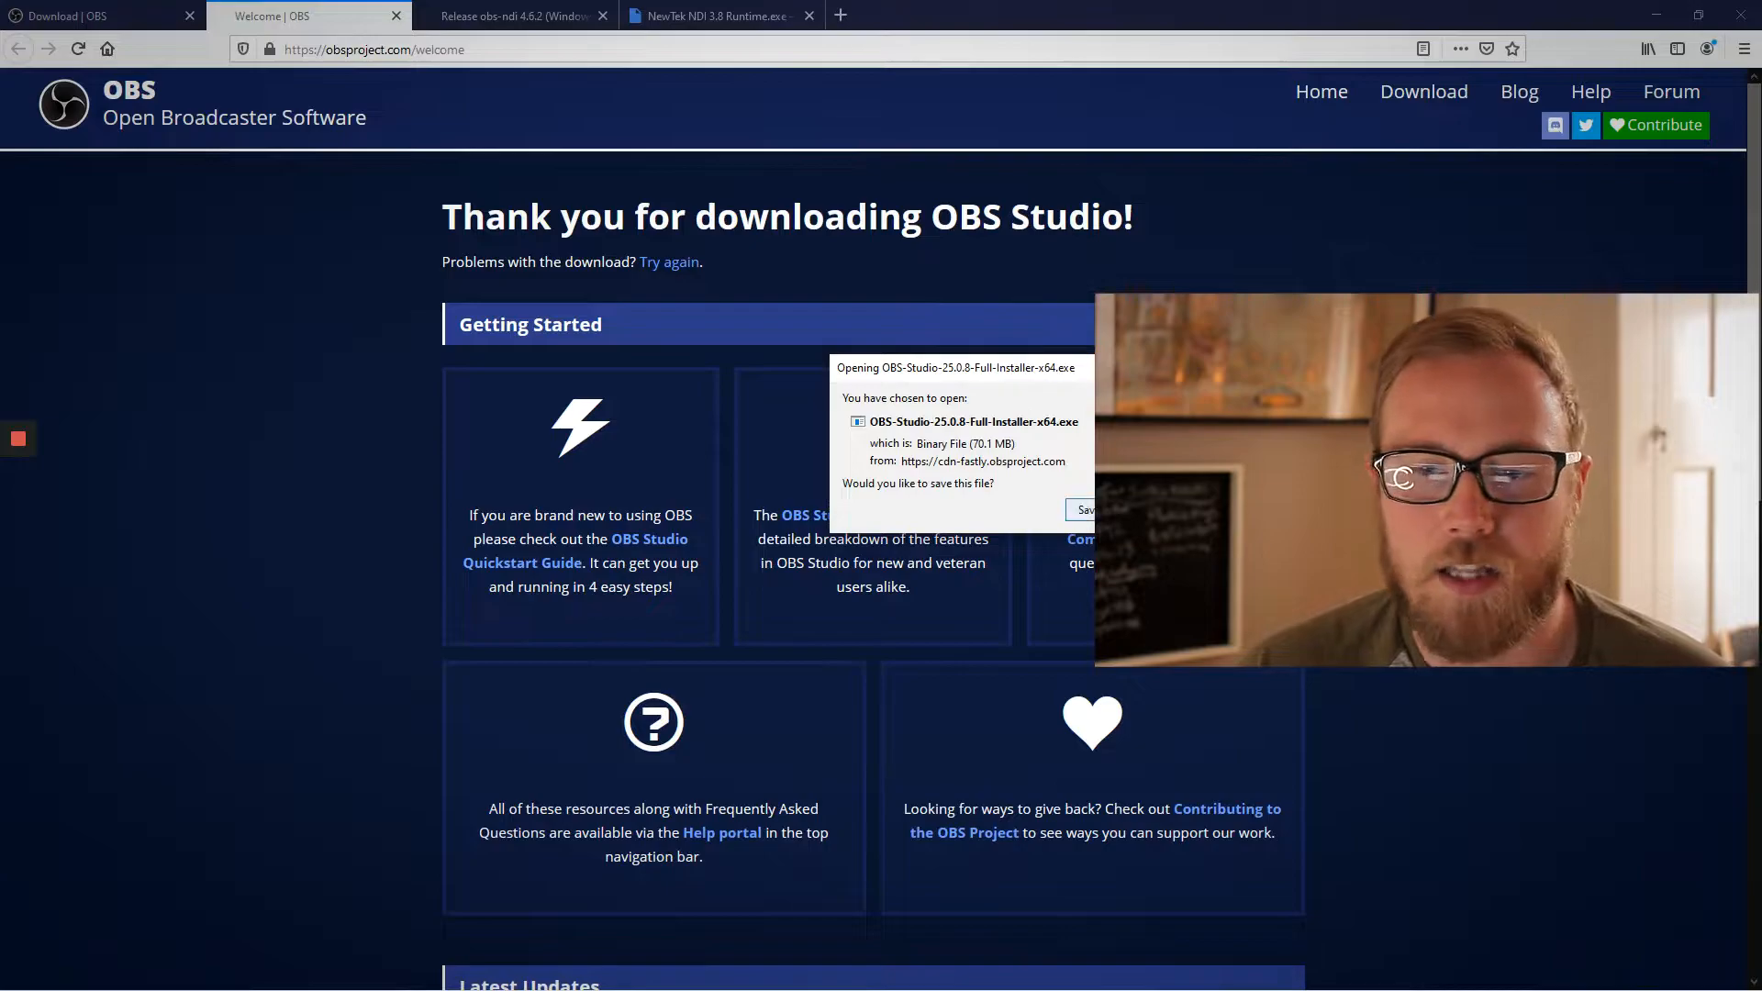
{"action": "left_click", "coordinate": [1096, 510]}
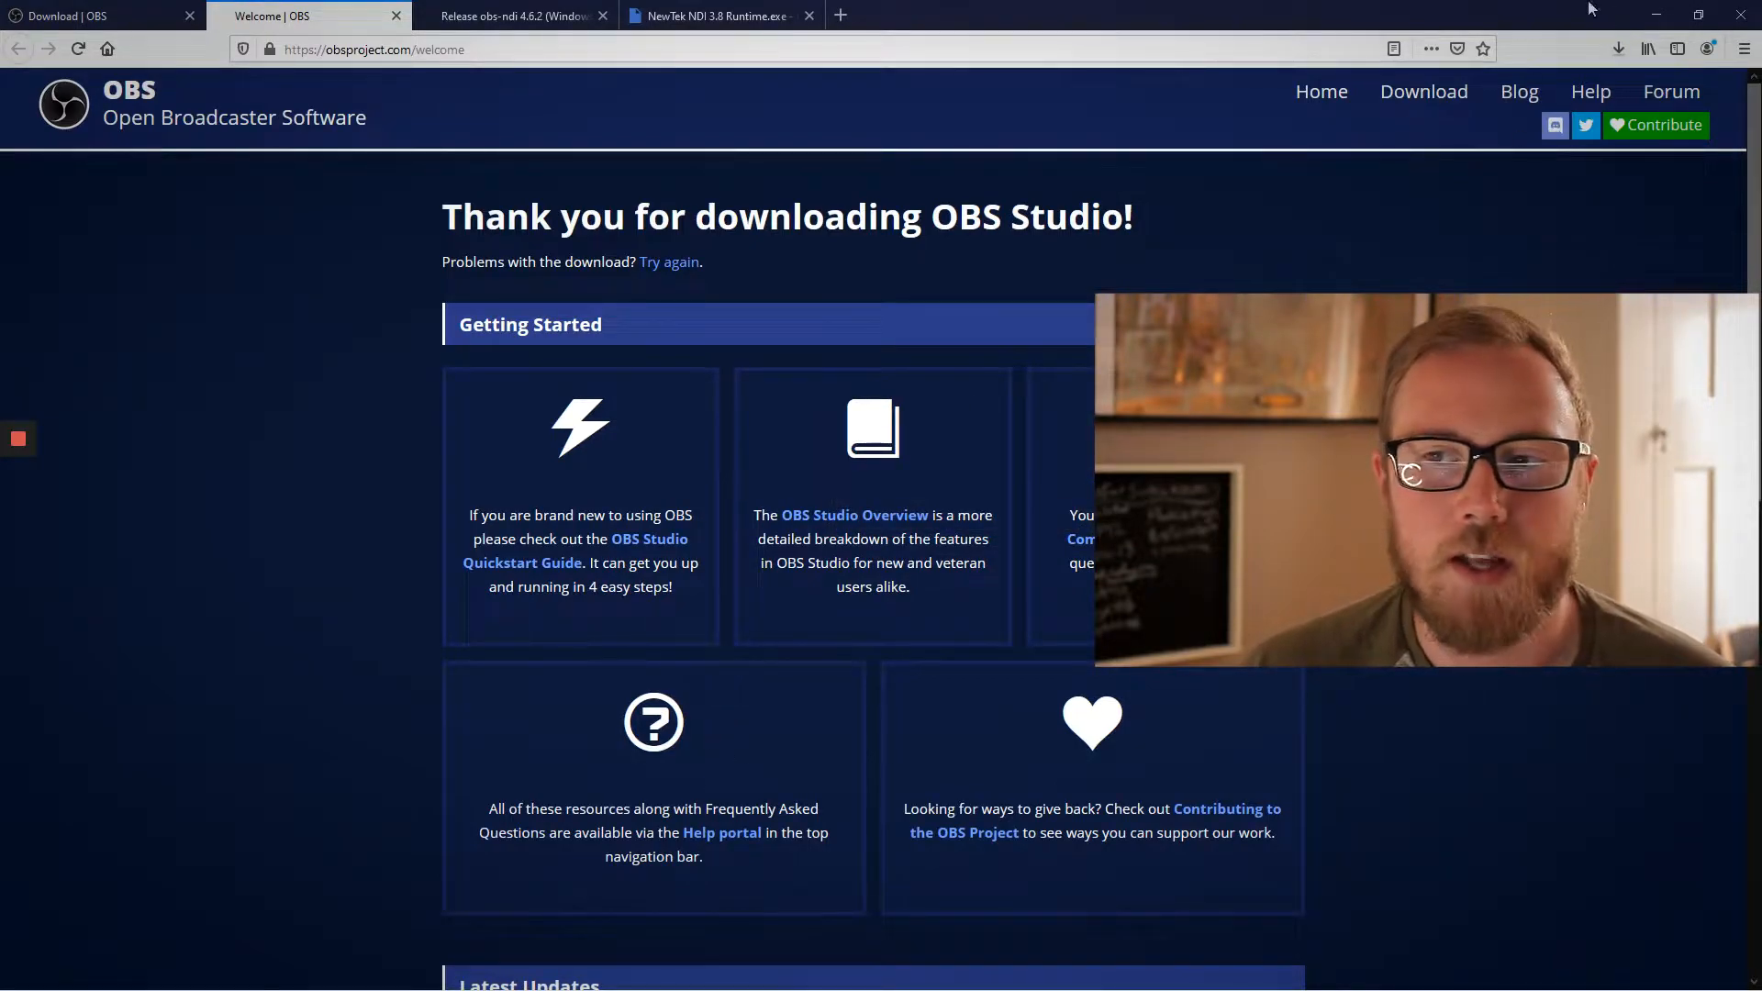
{"action": "left_click", "coordinate": [1618, 52]}
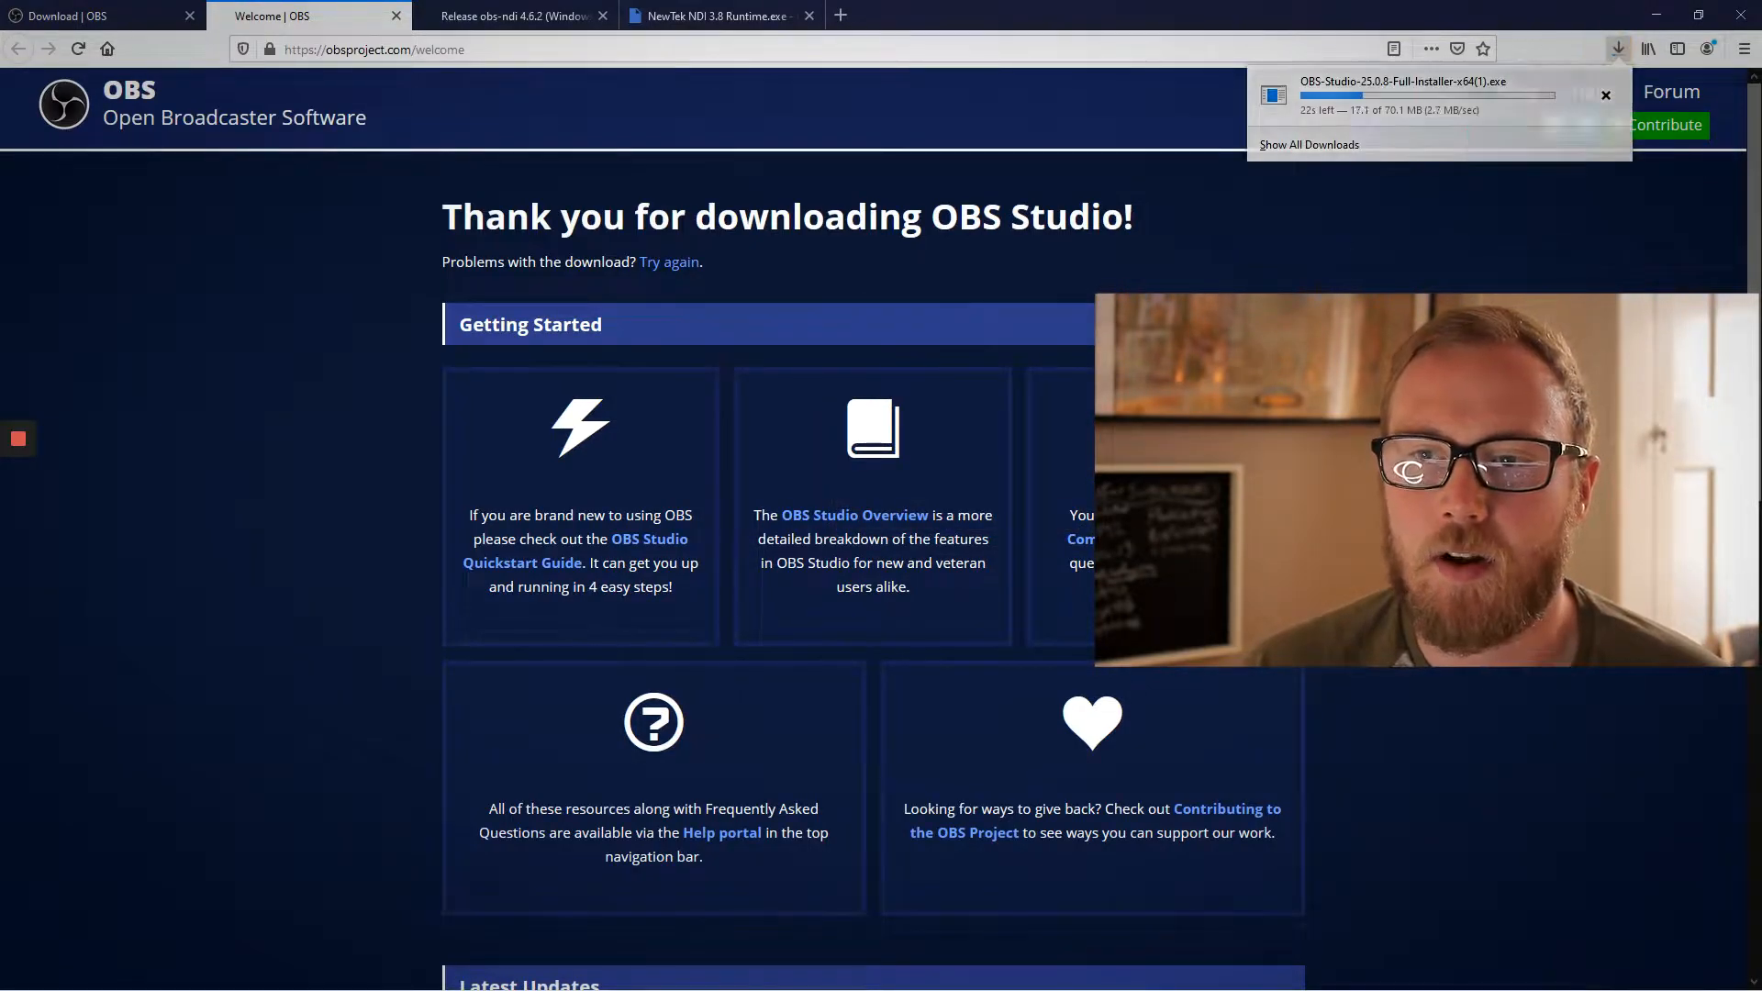
{"action": "left_click", "coordinate": [1566, 57]}
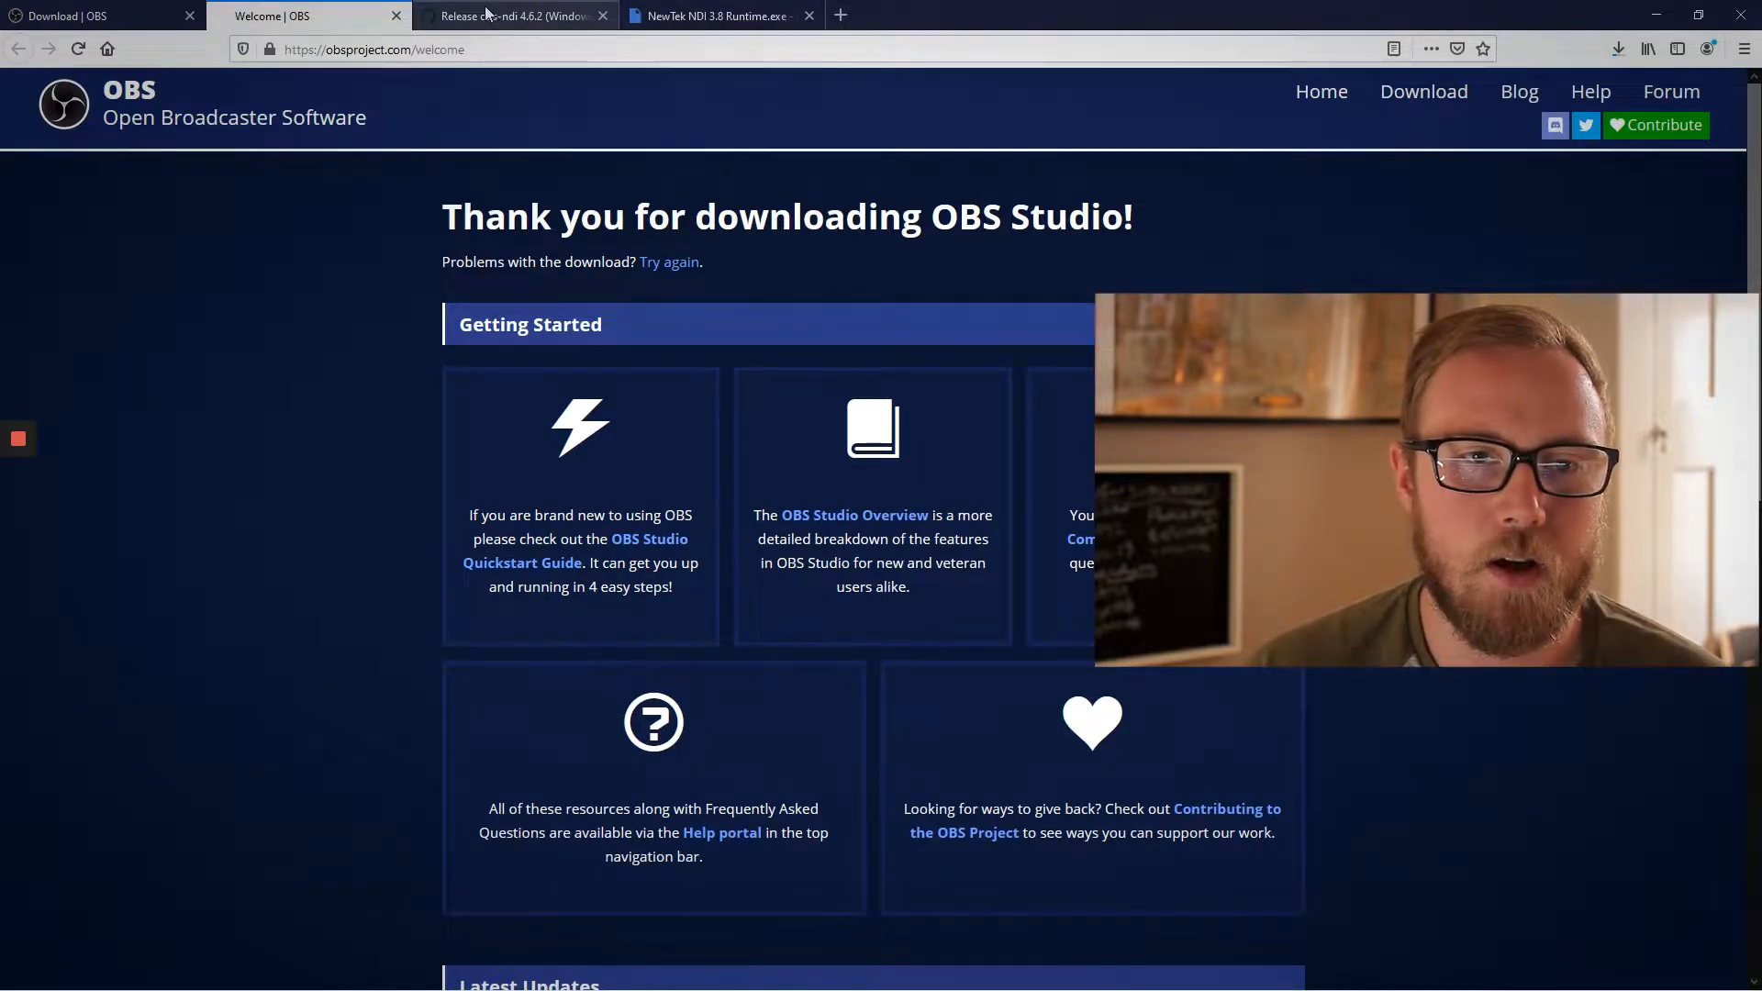
- Download obs-ndi-4.6.2-Windows-Installer.exe from the obs-ndi release page on GitHub, save it and launch it
{"action": "left_click", "coordinate": [491, 13]}
{"action": "scroll", "coordinate": [799, 703], "scroll_direction": "down", "scroll_amount": 1}
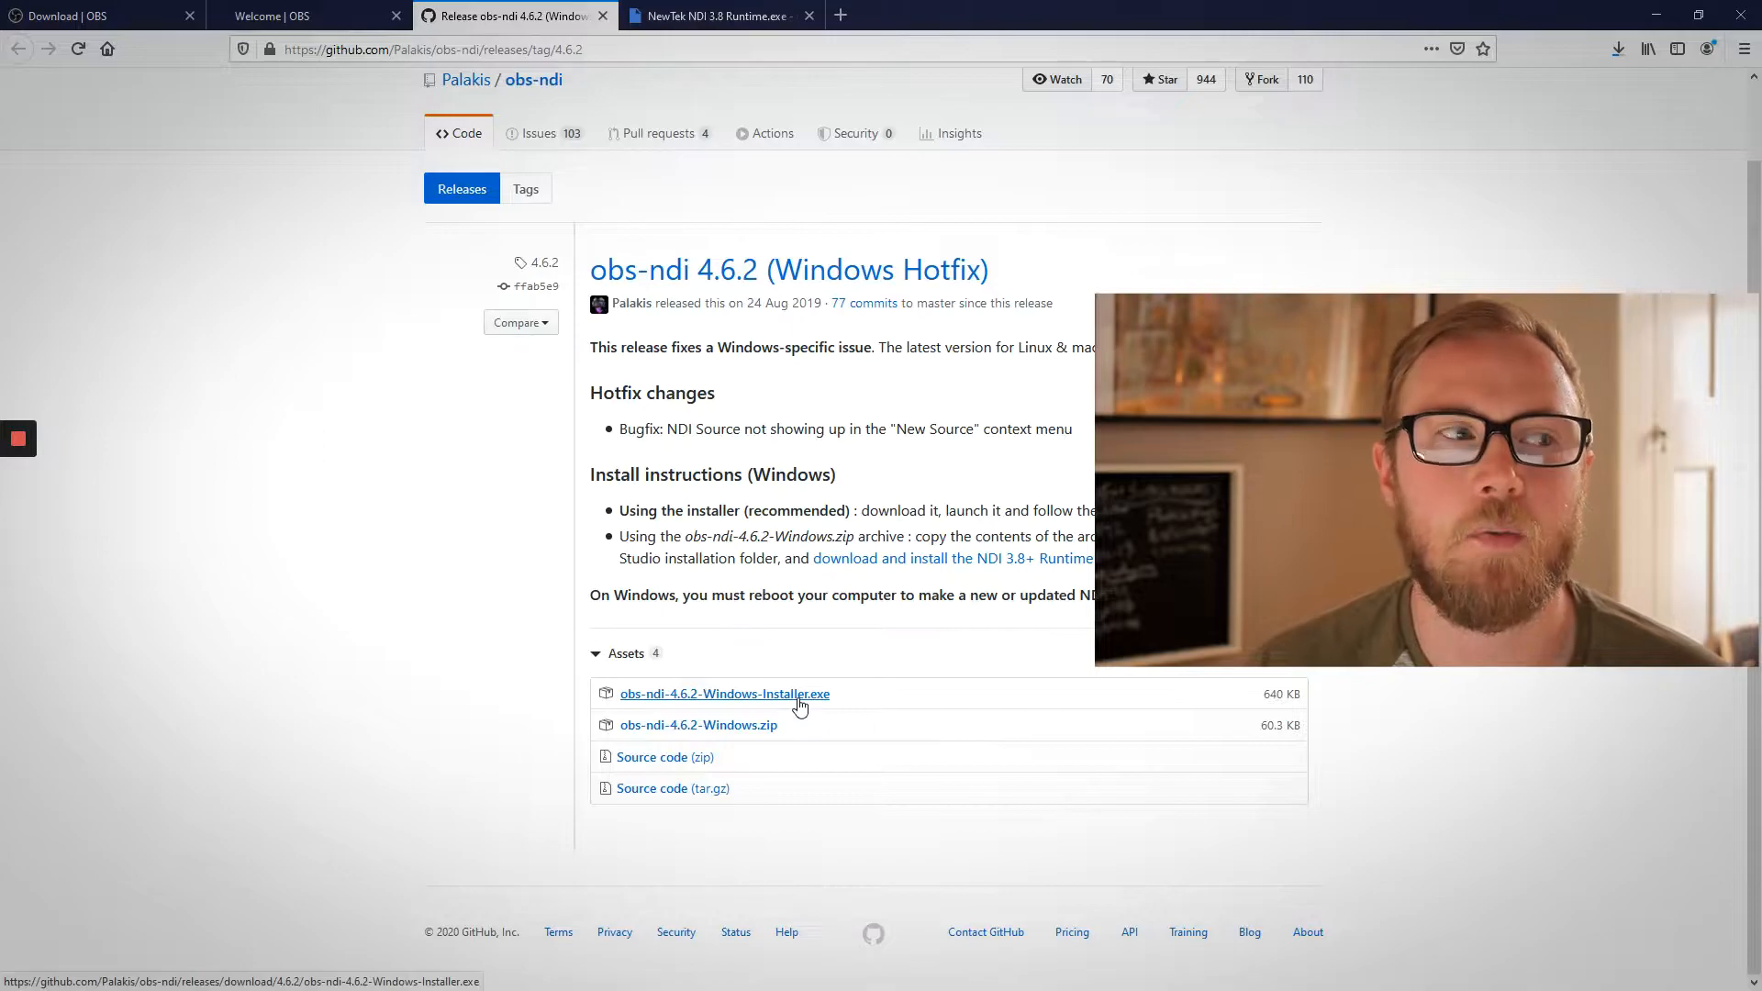
{"action": "left_click", "coordinate": [798, 699]}
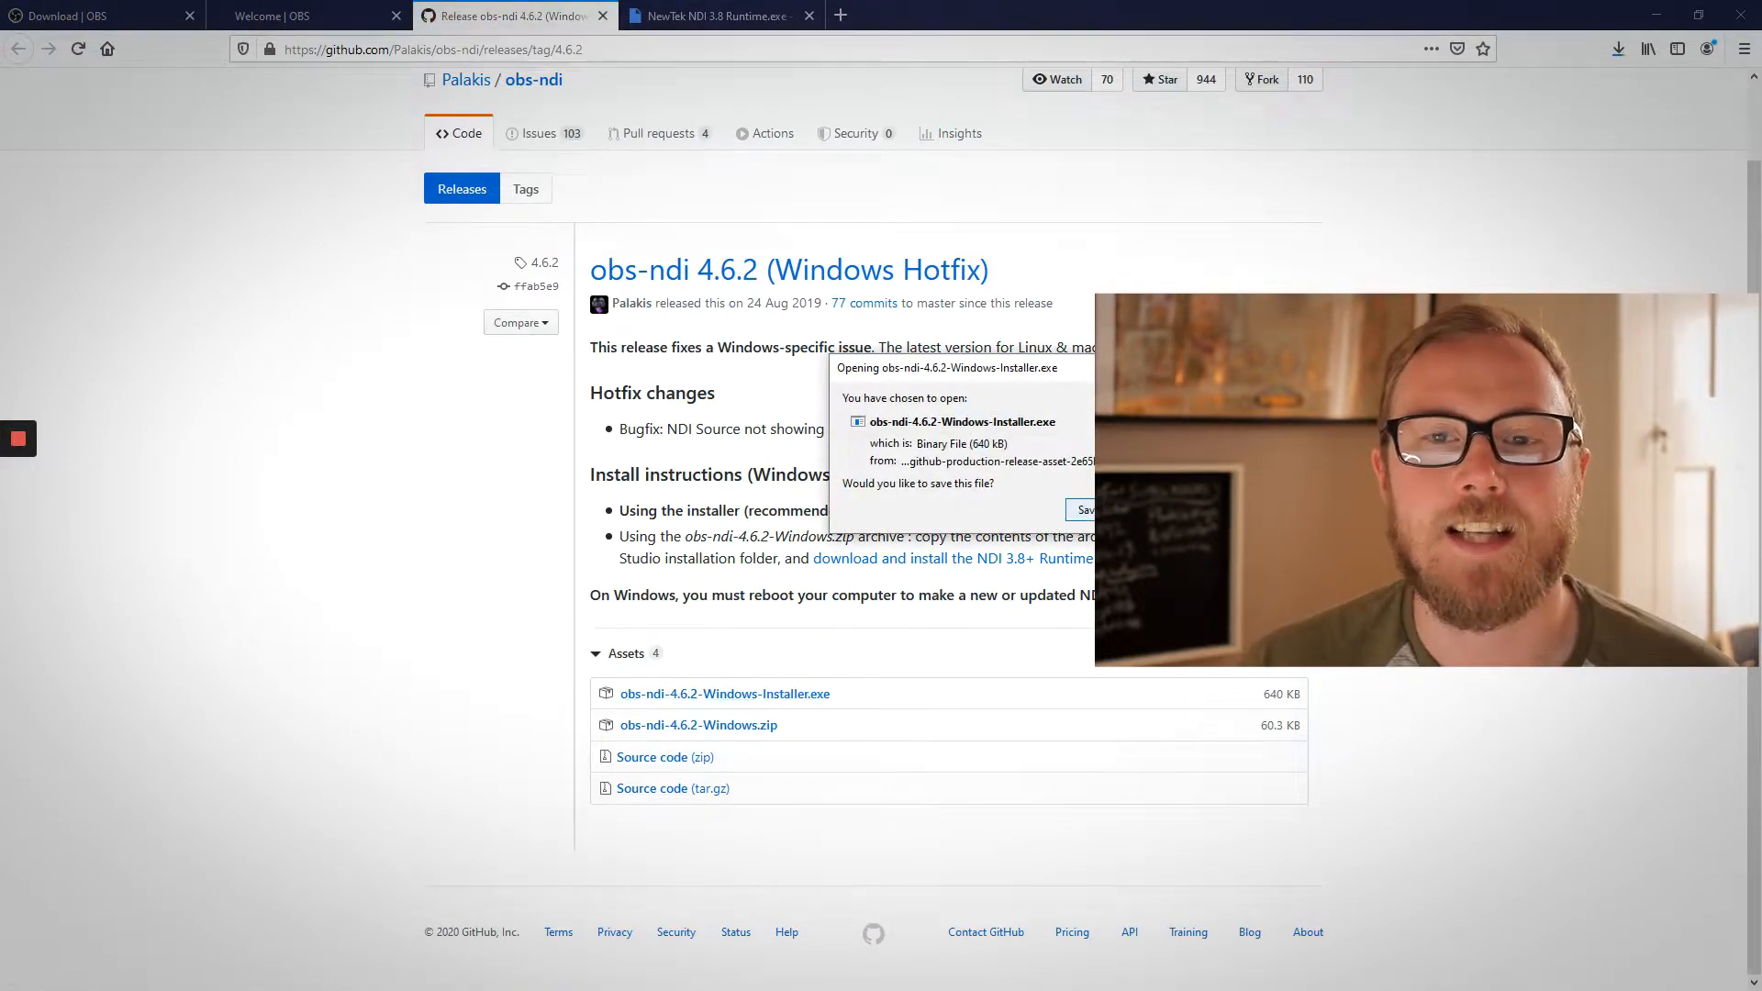
{"action": "left_click", "coordinate": [1115, 510]}
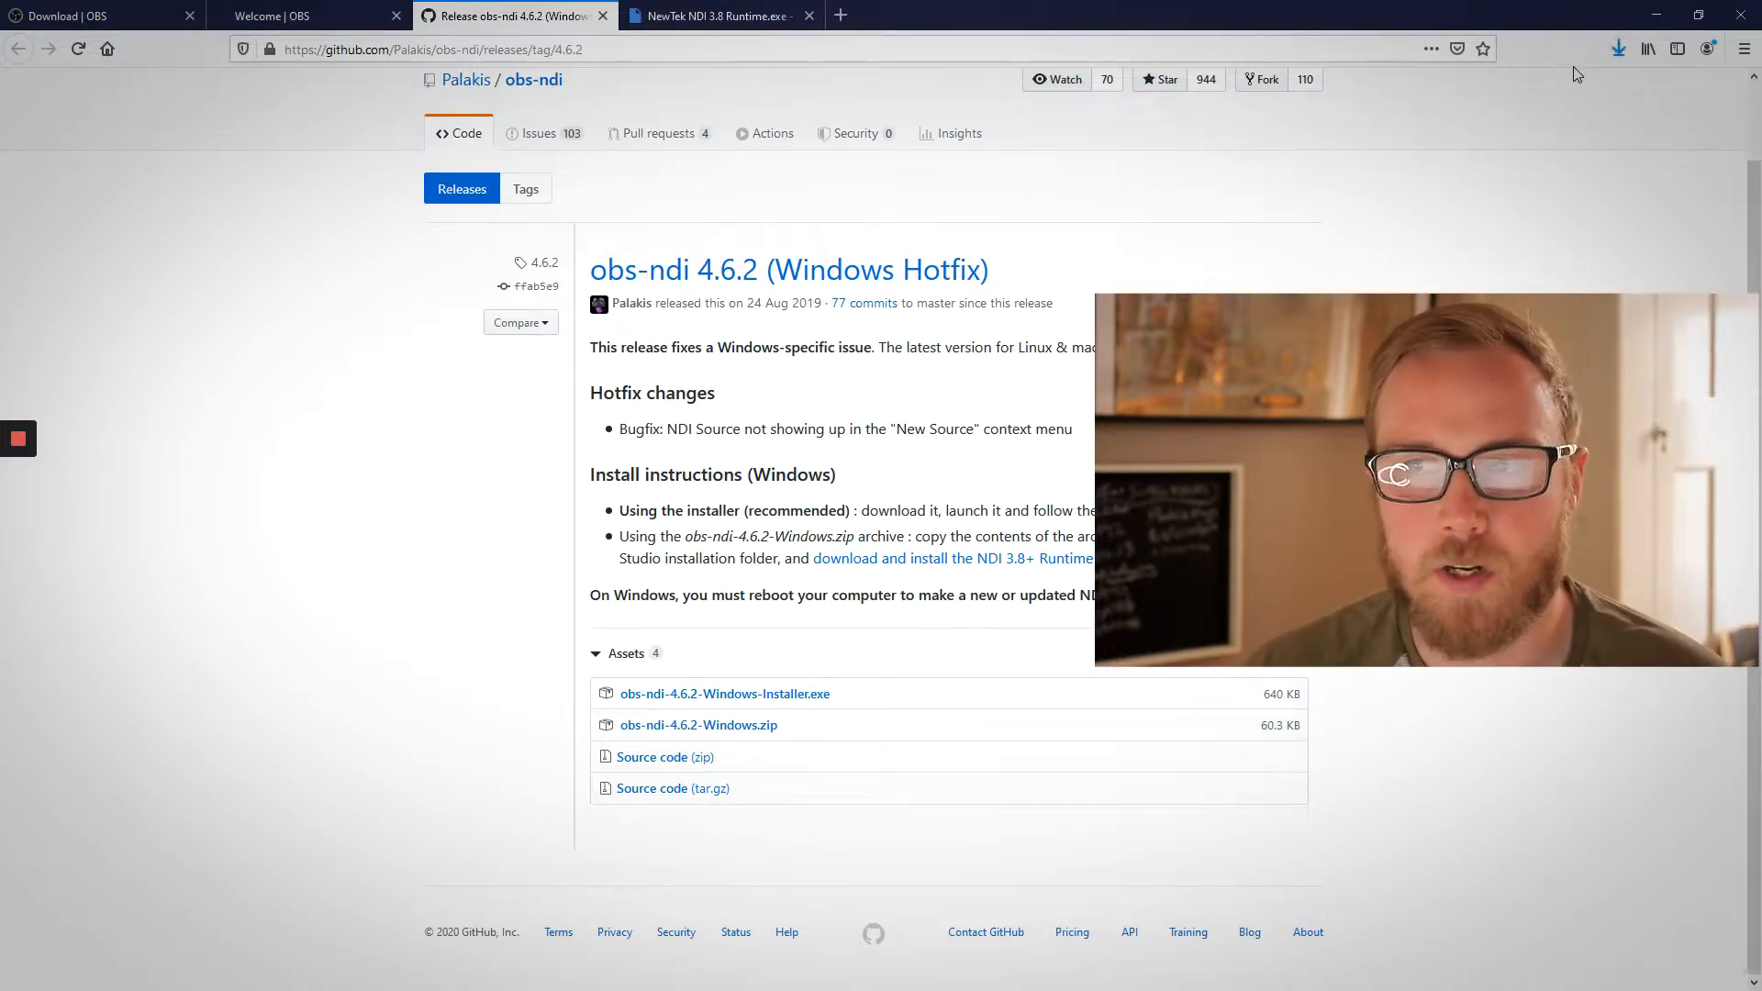
{"action": "left_click", "coordinate": [1619, 49]}
{"action": "left_click", "coordinate": [1365, 99]}
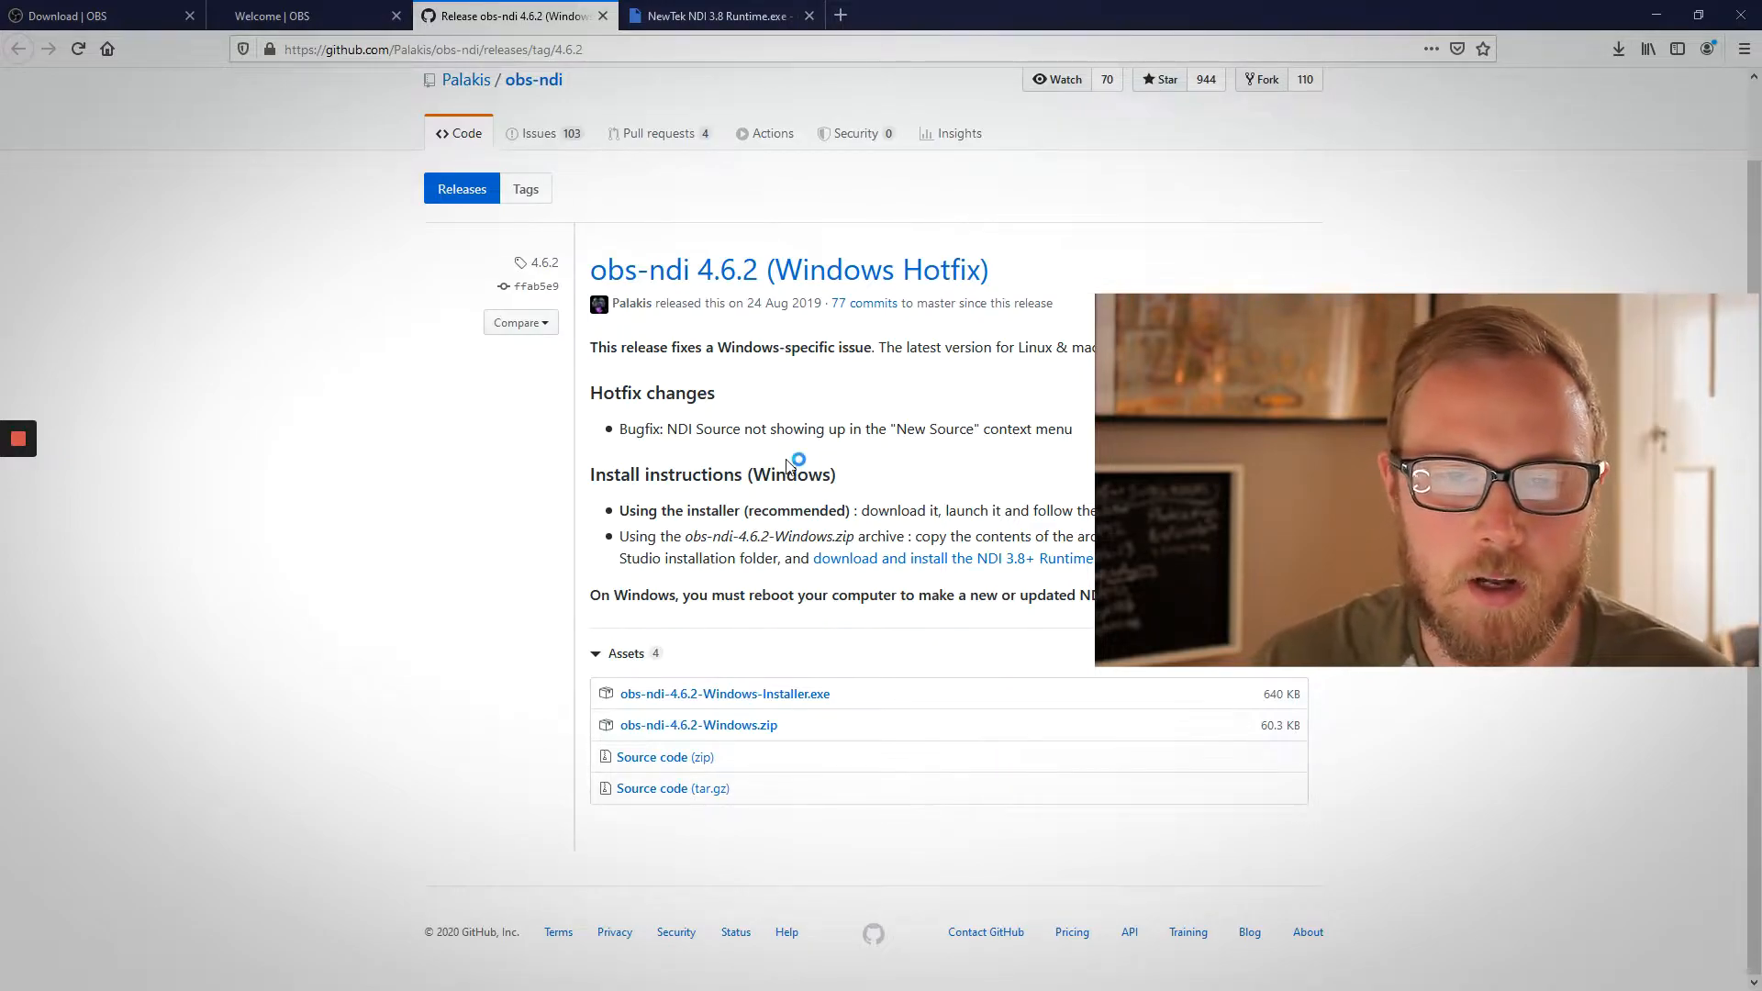
- Request the download of NewTek NDI 3.8 Runtime.exe from its Google Drive page and close the extra blank page
{"action": "left_click", "coordinate": [725, 15]}
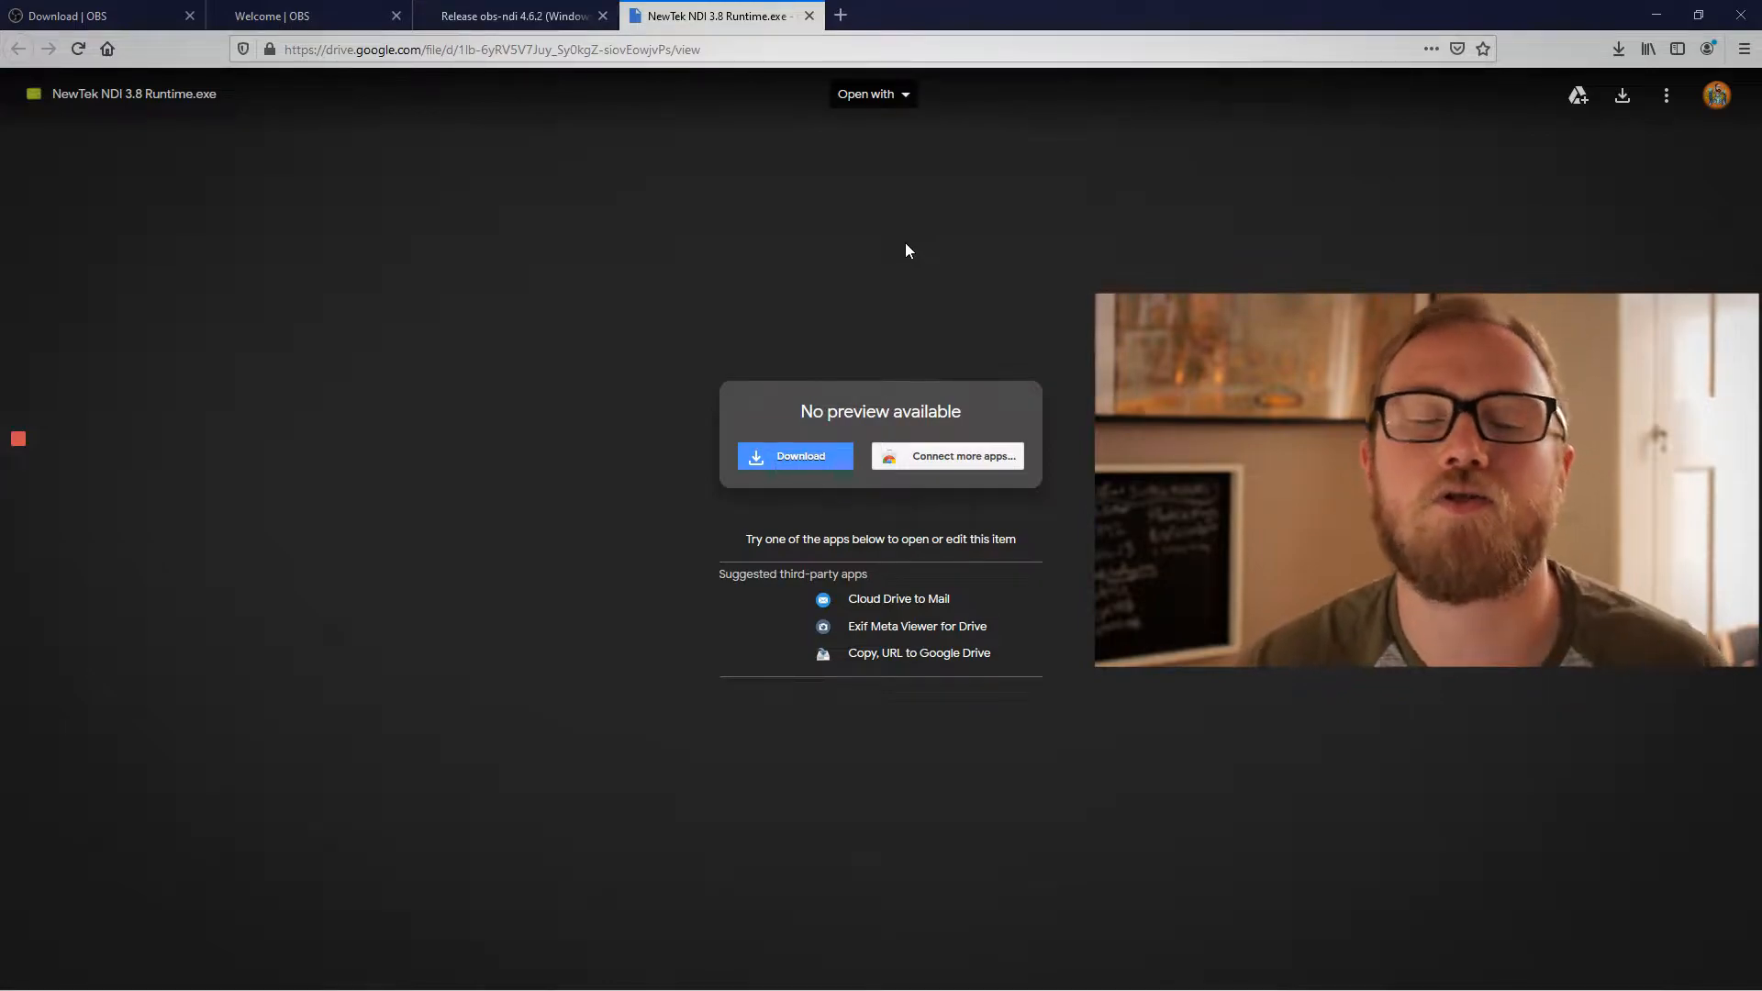
{"action": "left_click", "coordinate": [791, 470]}
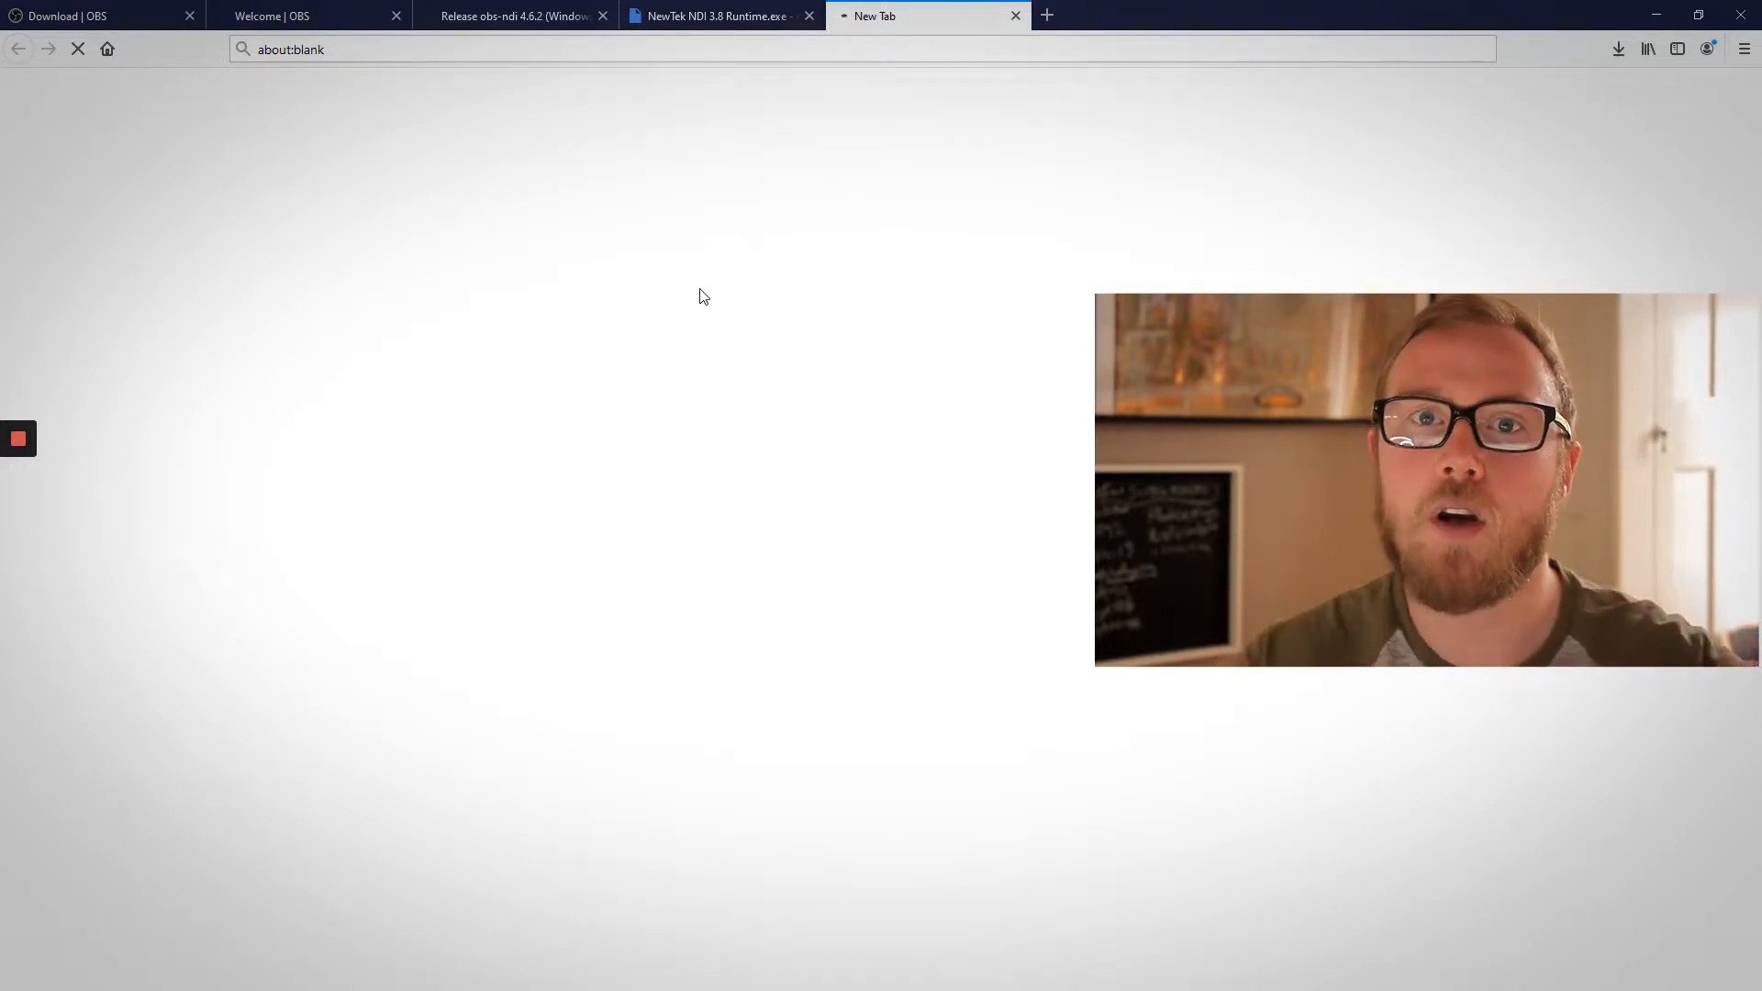
{"action": "left_click", "coordinate": [1015, 16]}
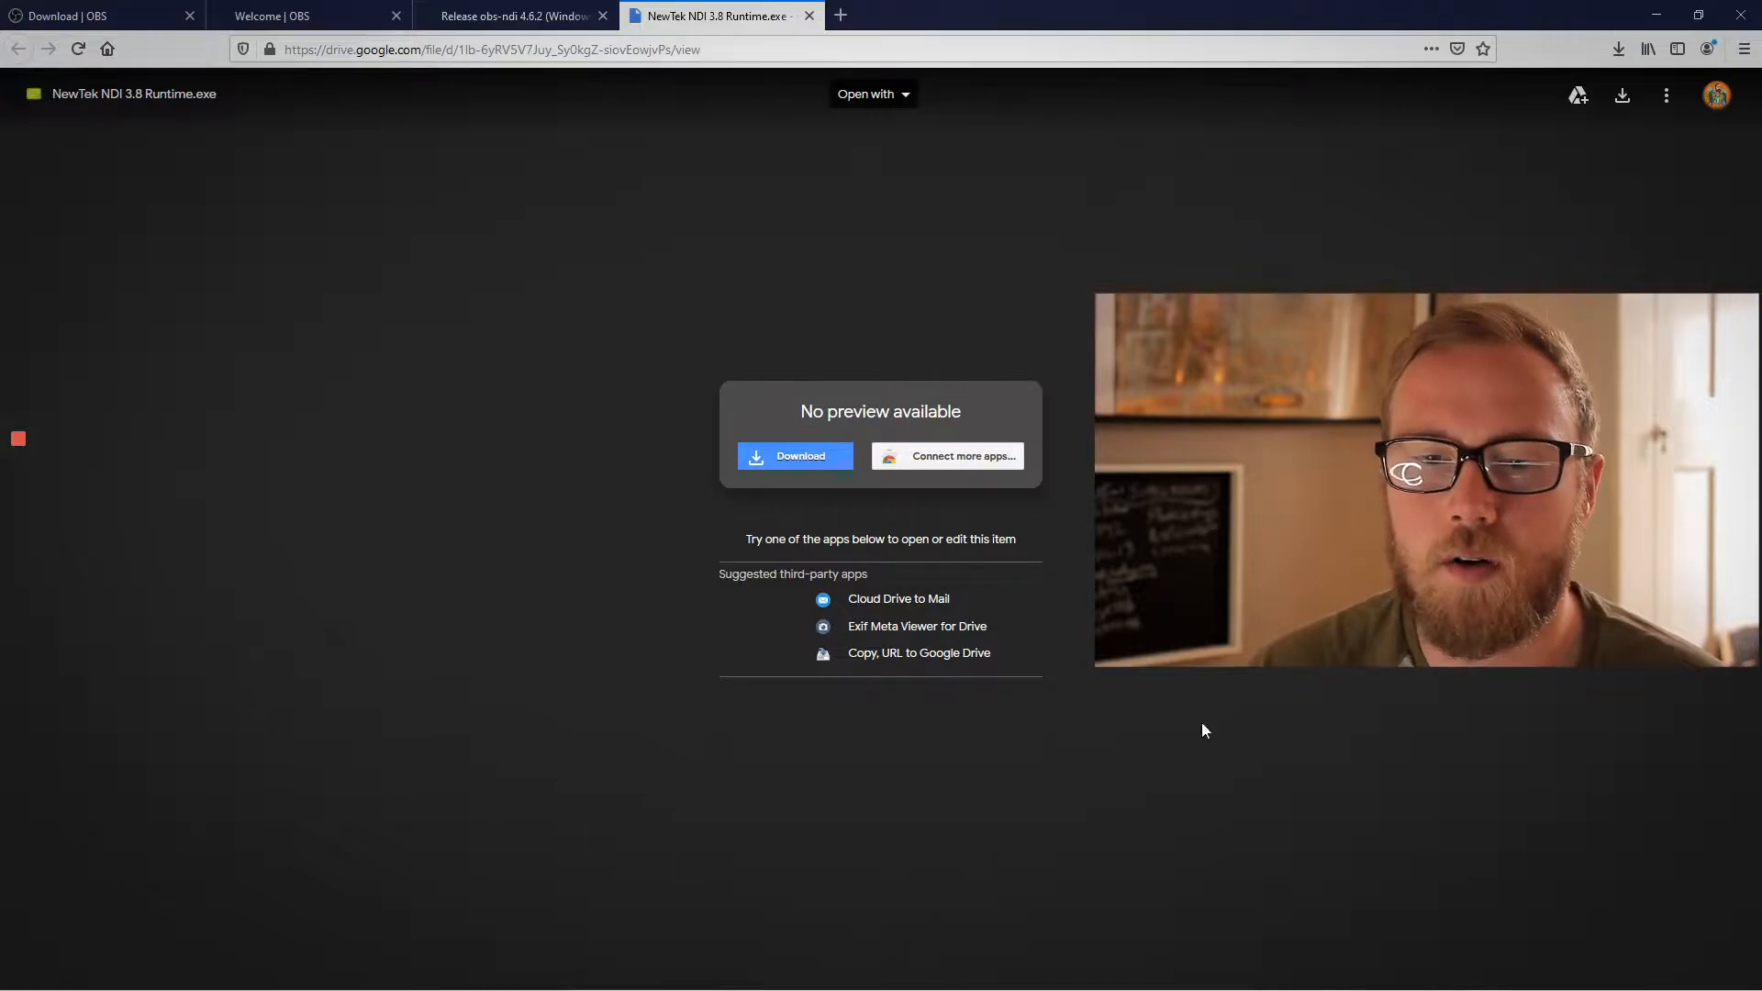
- Switch to OBS Studio by running its desktop shortcut as administrator, and hide the Game Capture and Display Capture sources
{"action": "left_click", "coordinate": [1659, 14]}
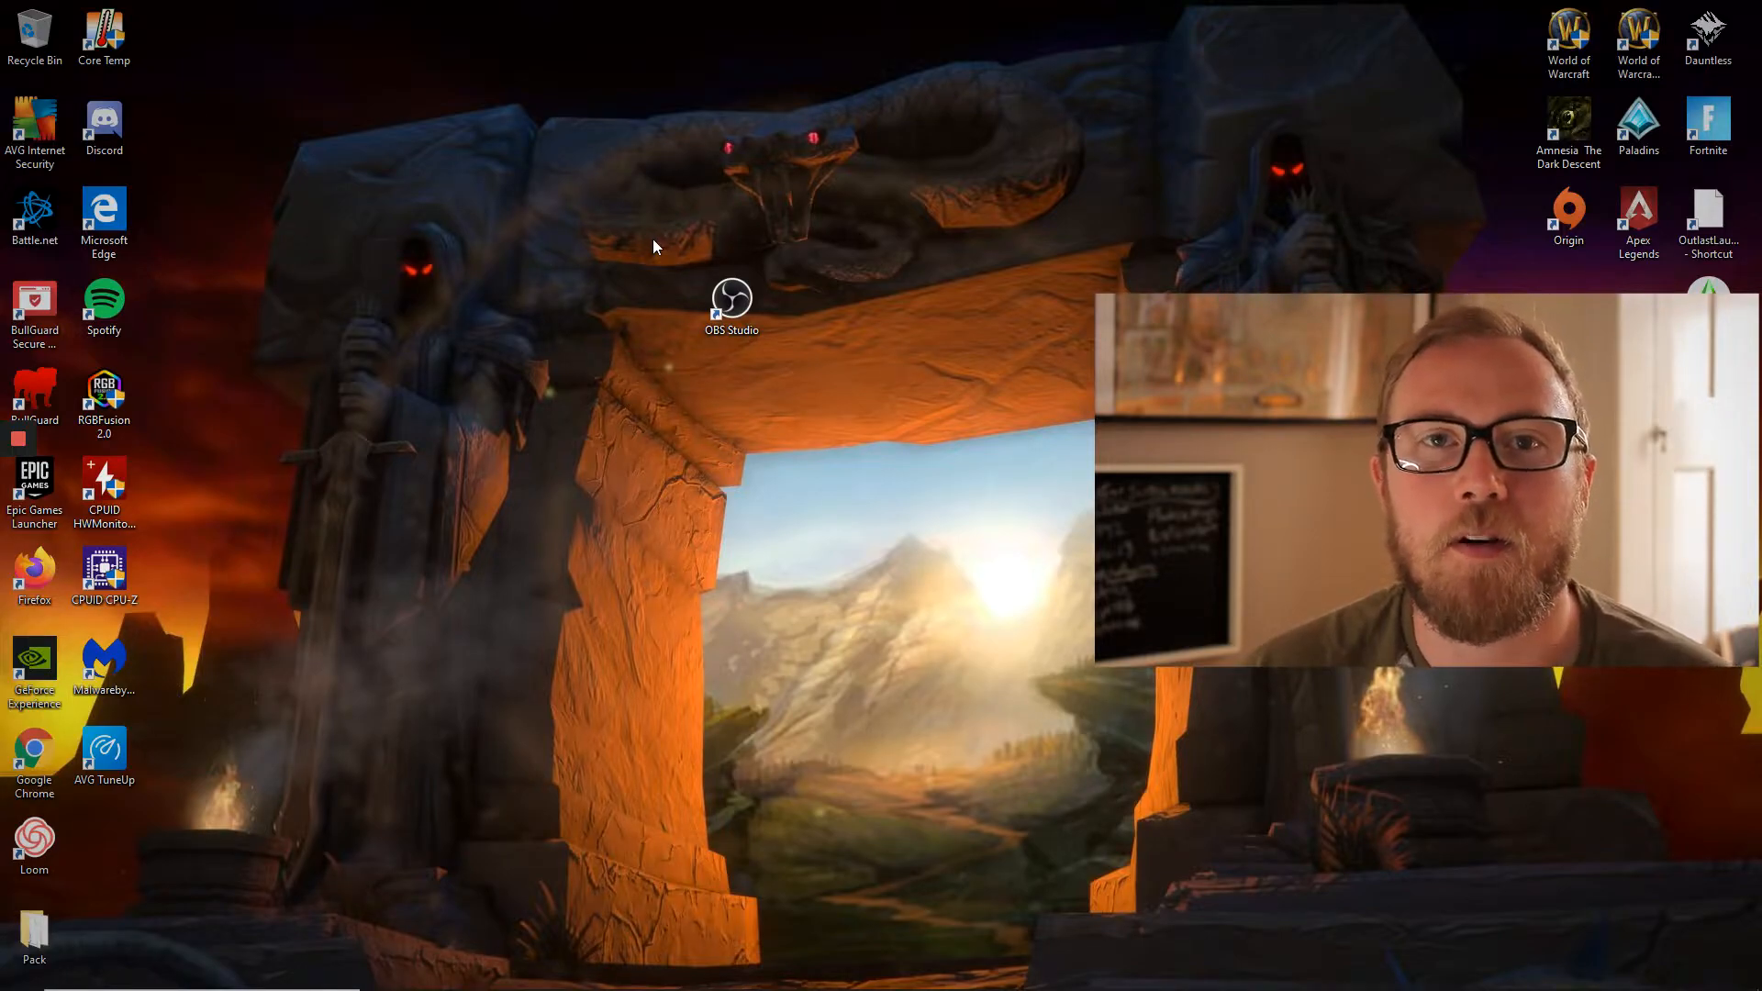
{"action": "right_click", "coordinate": [709, 319]}
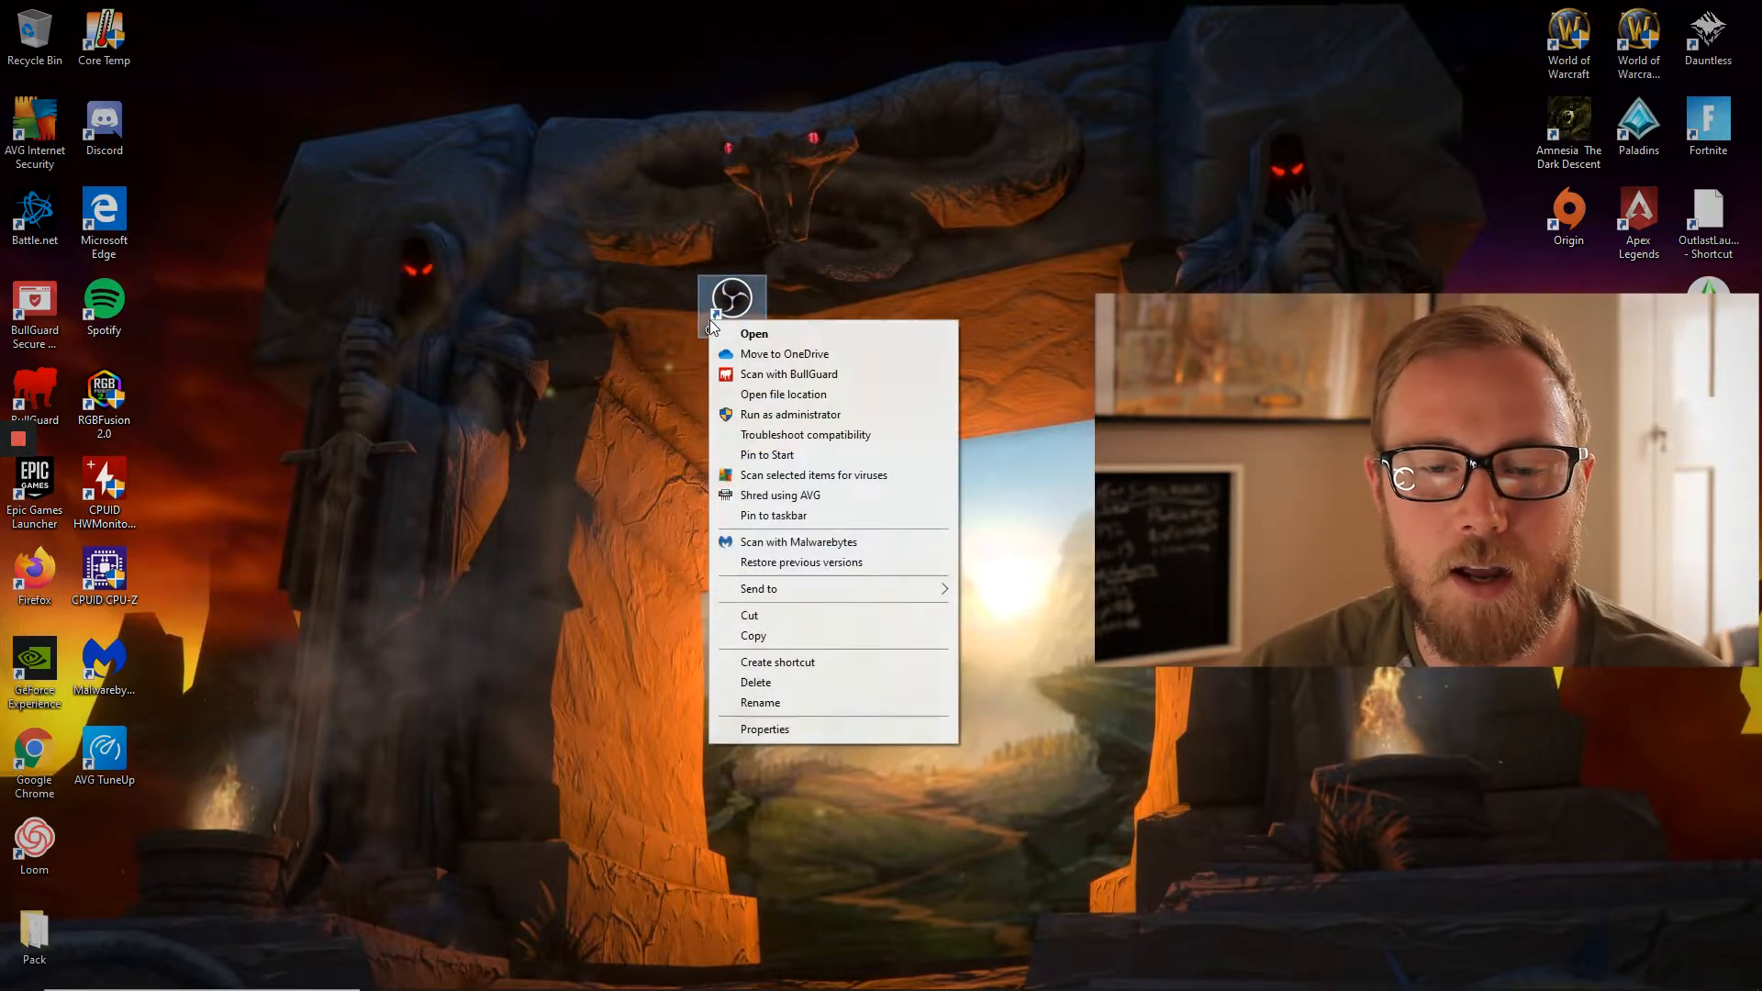
{"action": "left_click", "coordinate": [786, 415]}
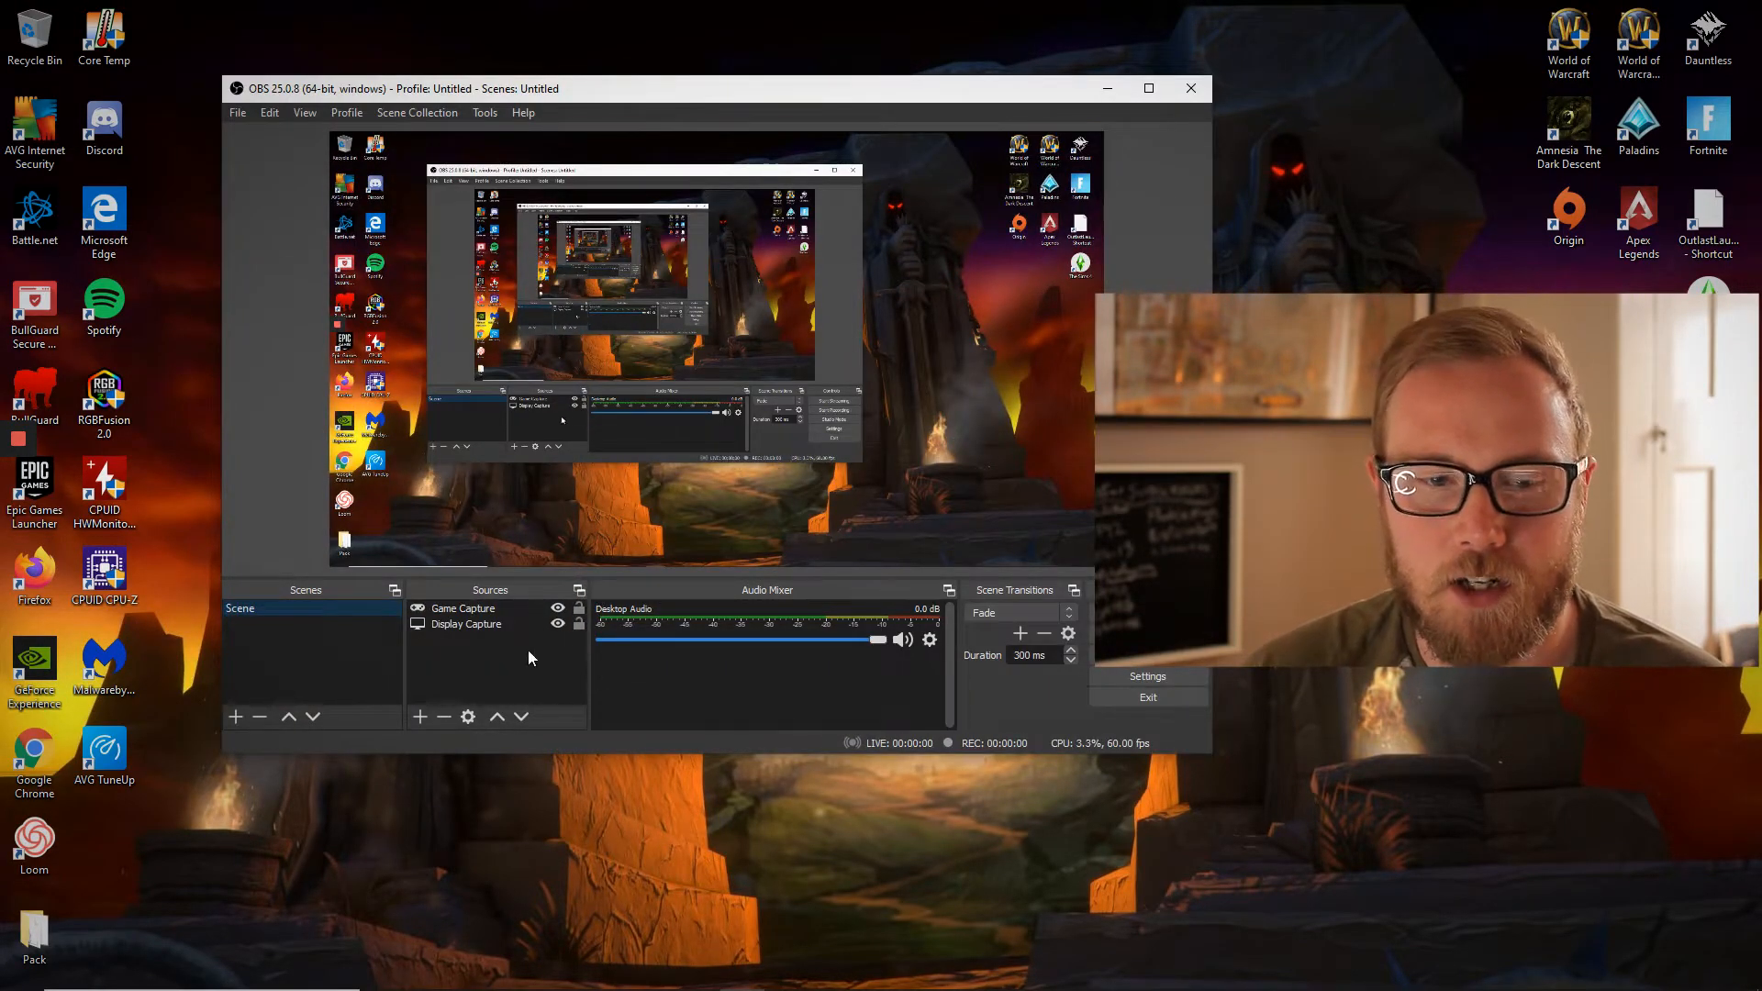
{"action": "left_click", "coordinate": [557, 608]}
{"action": "left_click", "coordinate": [557, 624]}
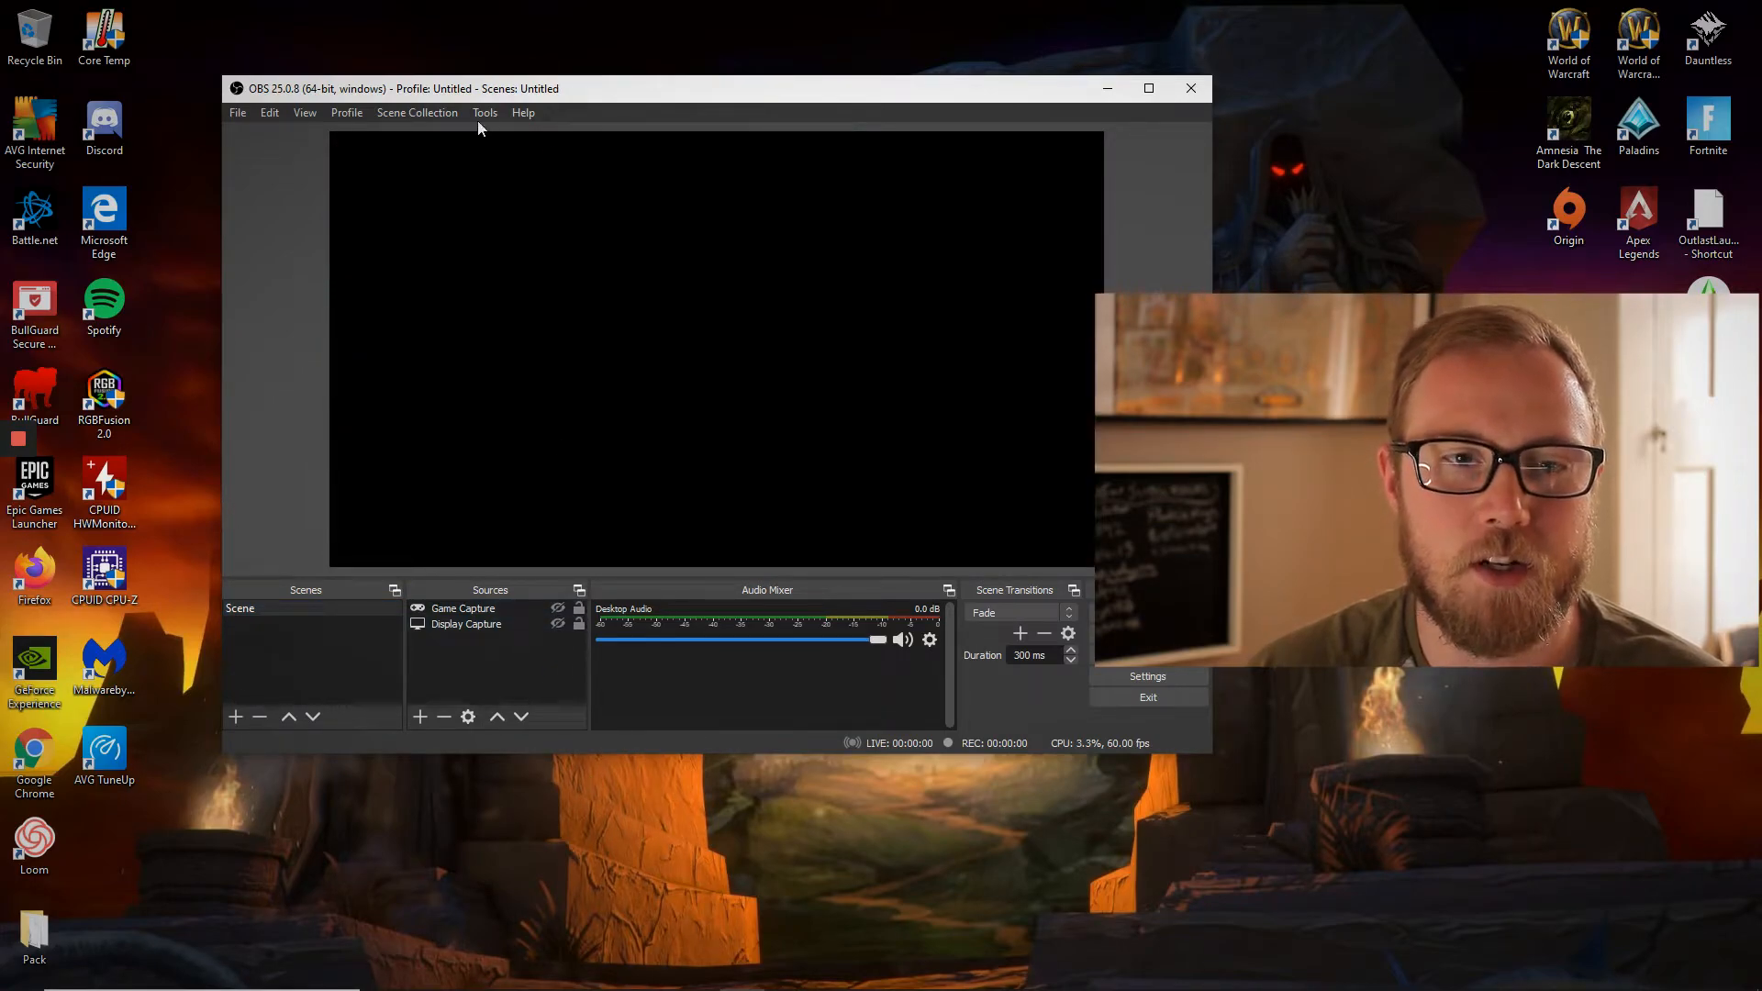
- Configure the NDI output settings with Main Output enabled and its output name set to Gaming-PC
{"action": "left_click", "coordinate": [518, 113]}
{"action": "mouse_move", "coordinate": [484, 112]}
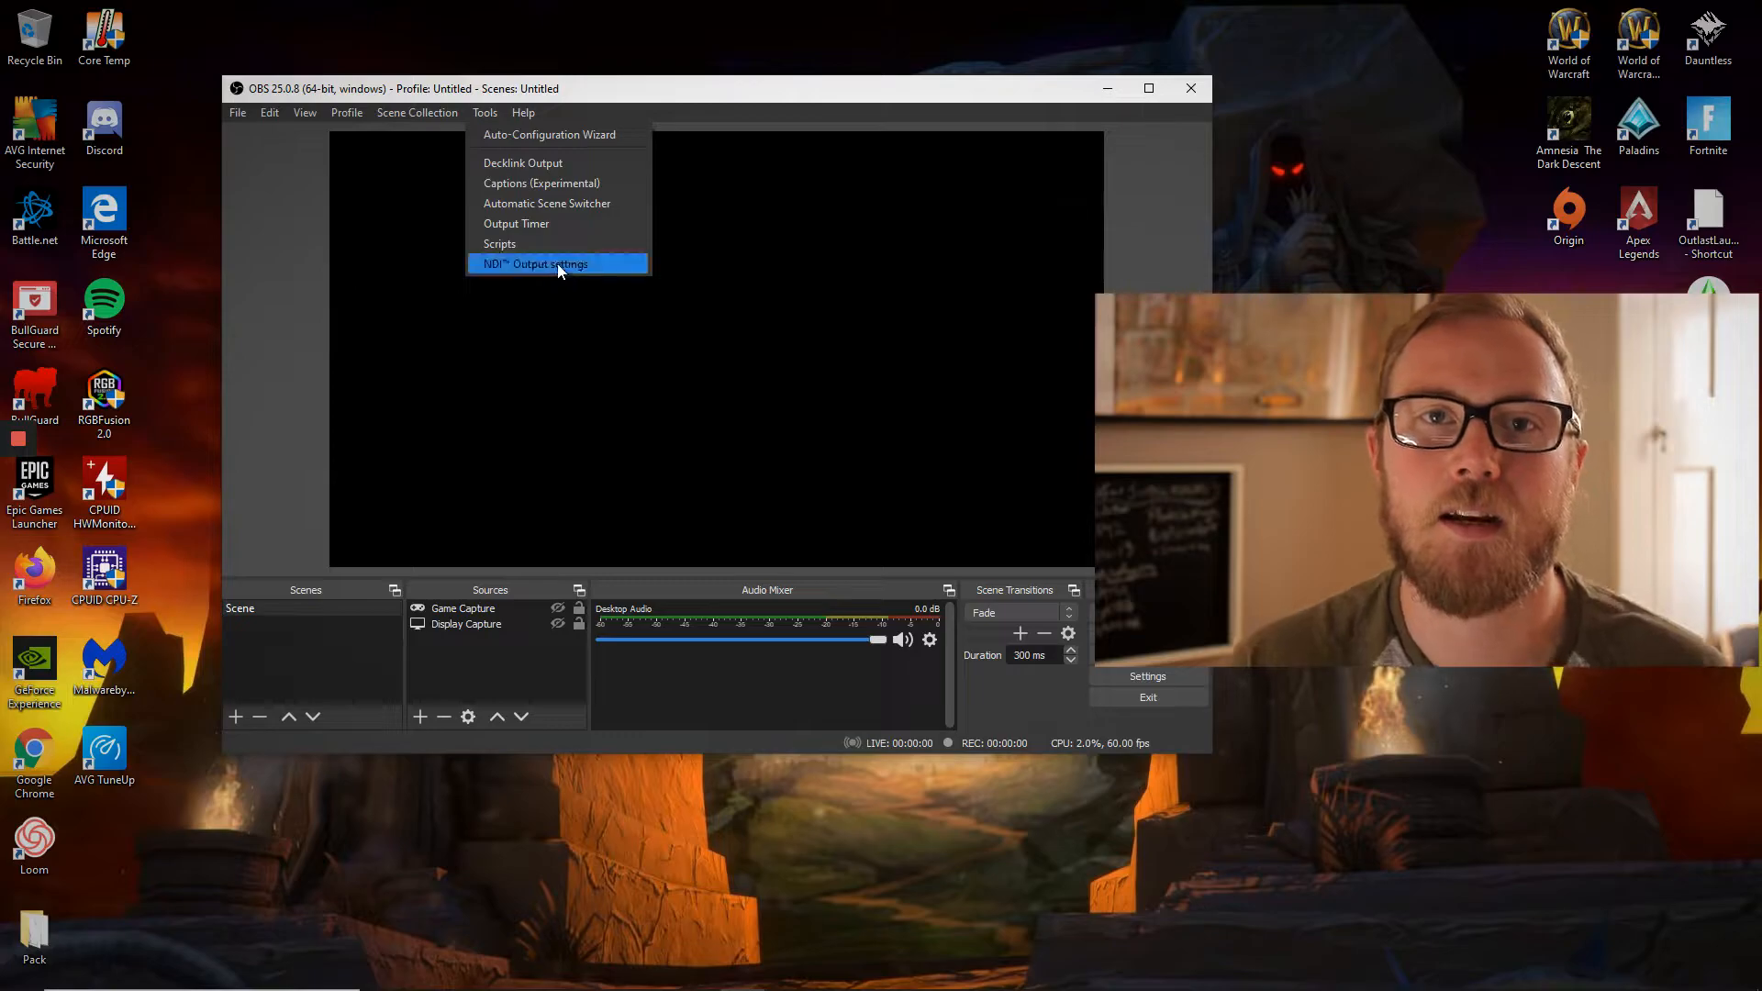
{"action": "left_click", "coordinate": [553, 264]}
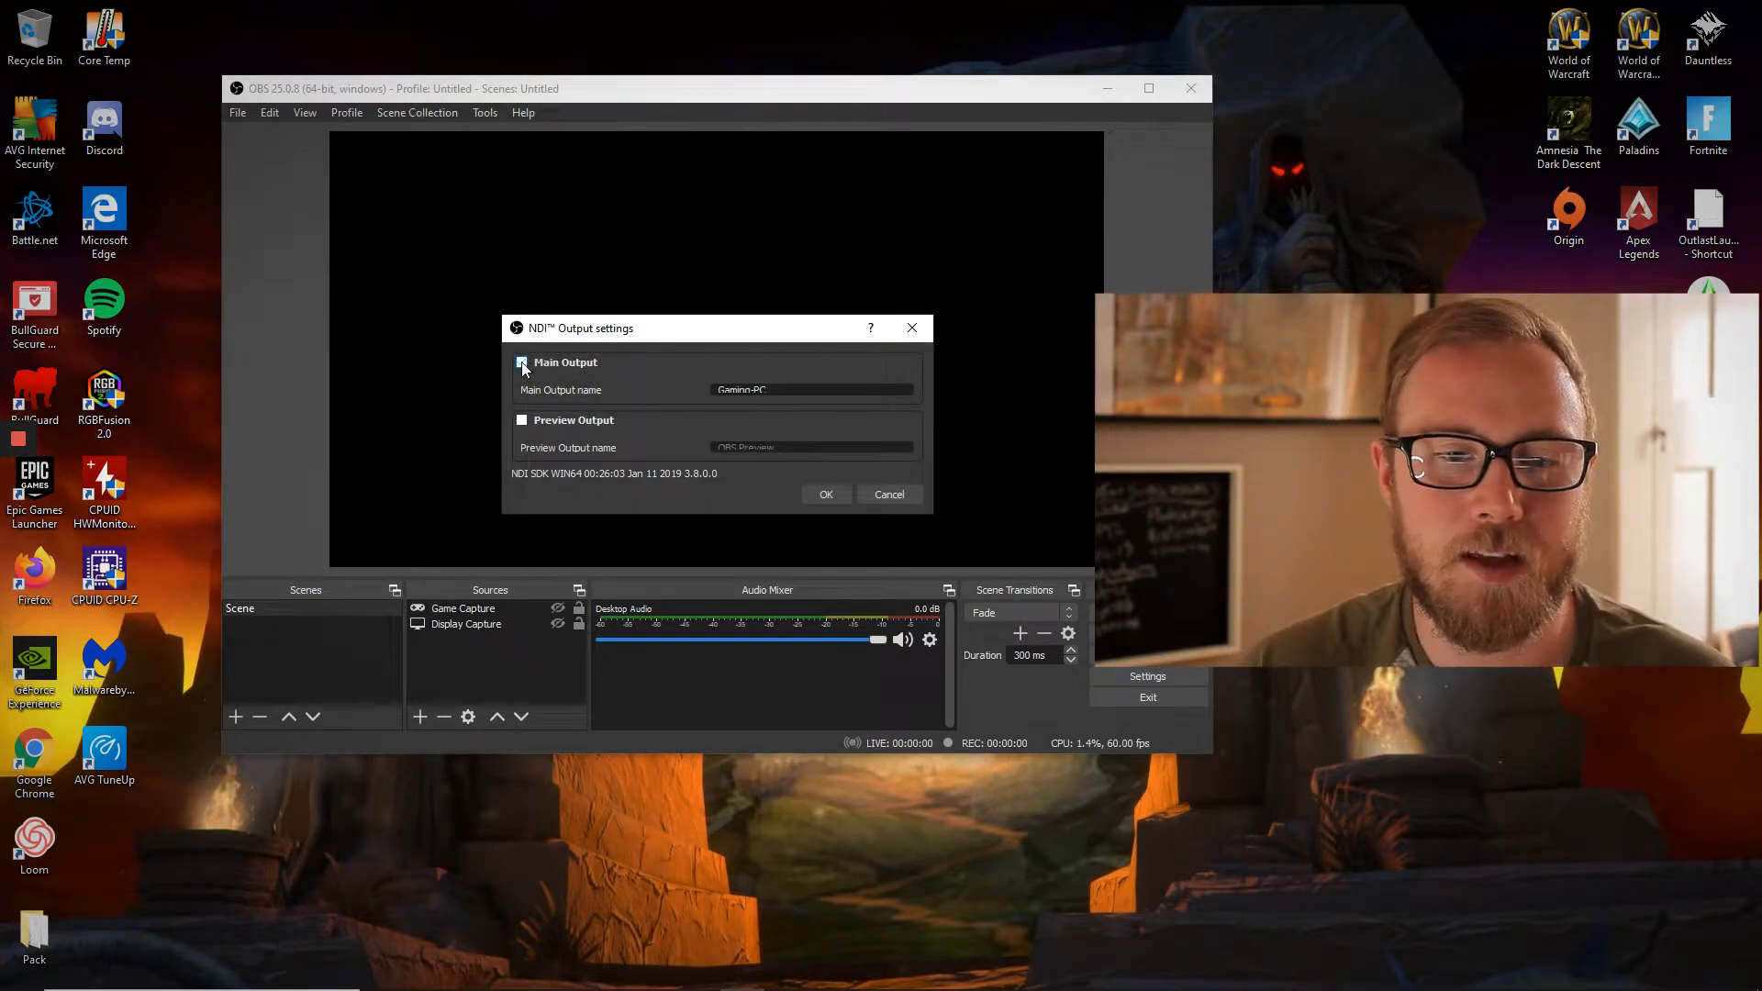
{"action": "left_click", "coordinate": [806, 389]}
{"action": "left_click_drag", "start_coordinate": [806, 389], "coordinate": [657, 411]}
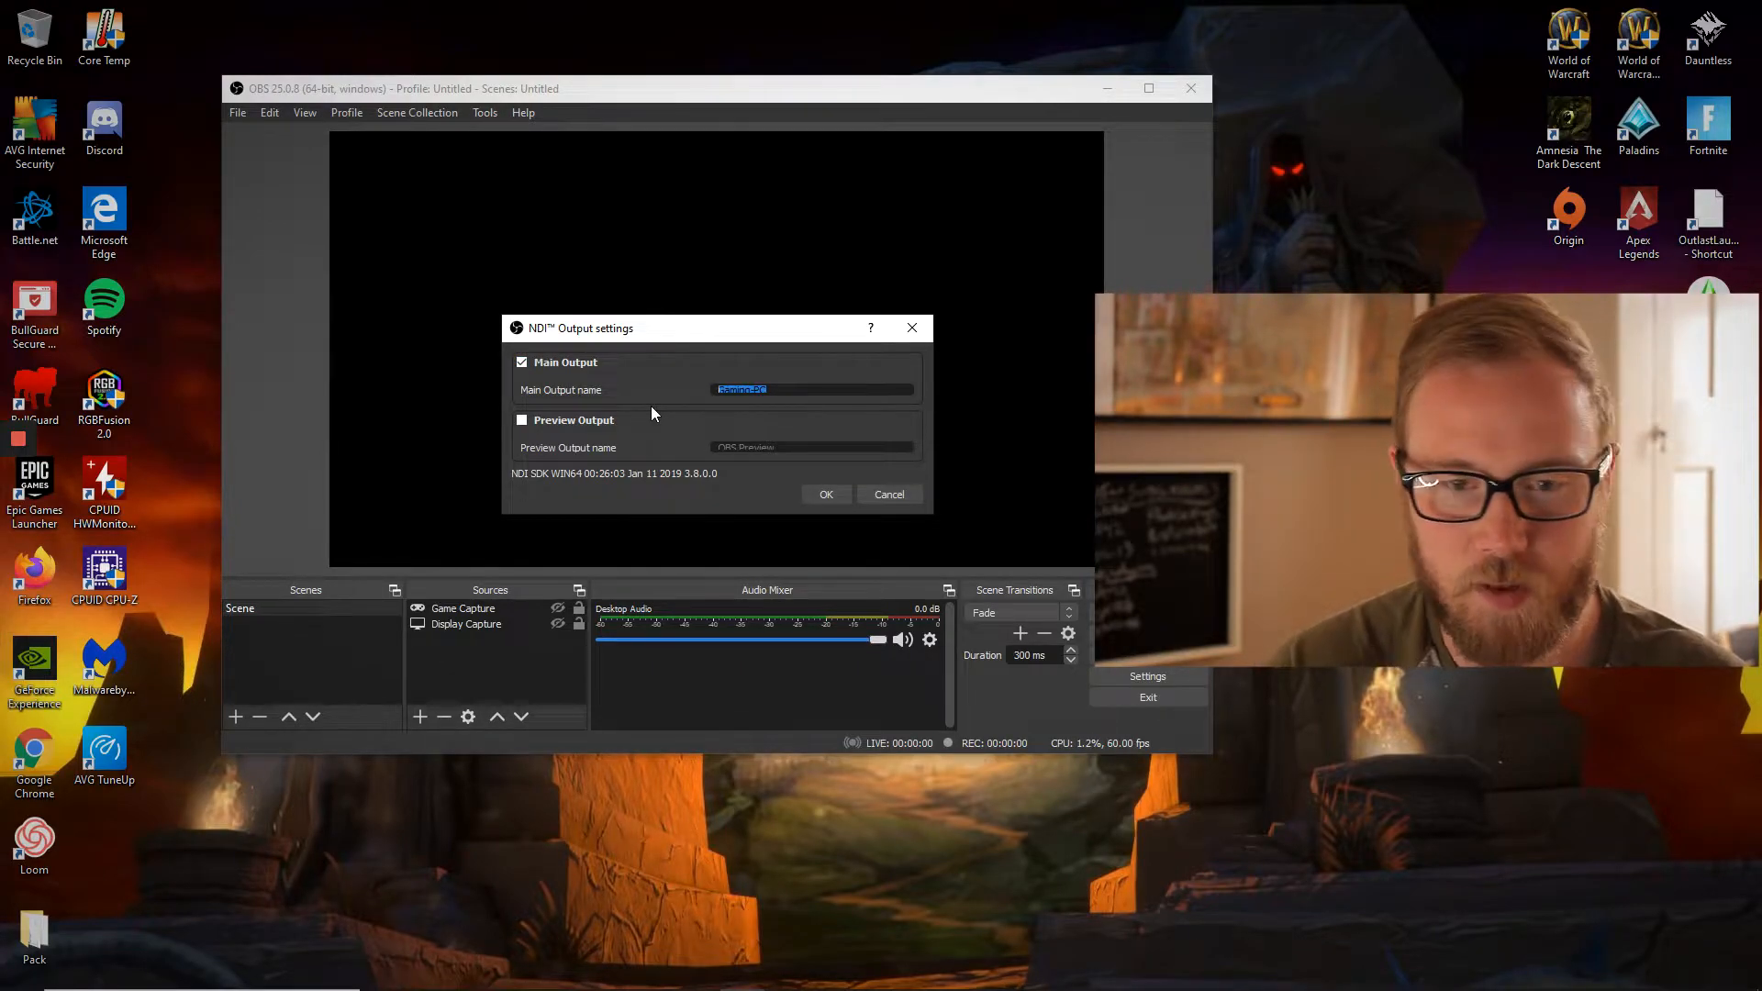
{"action": "type", "text": "Gaming"}
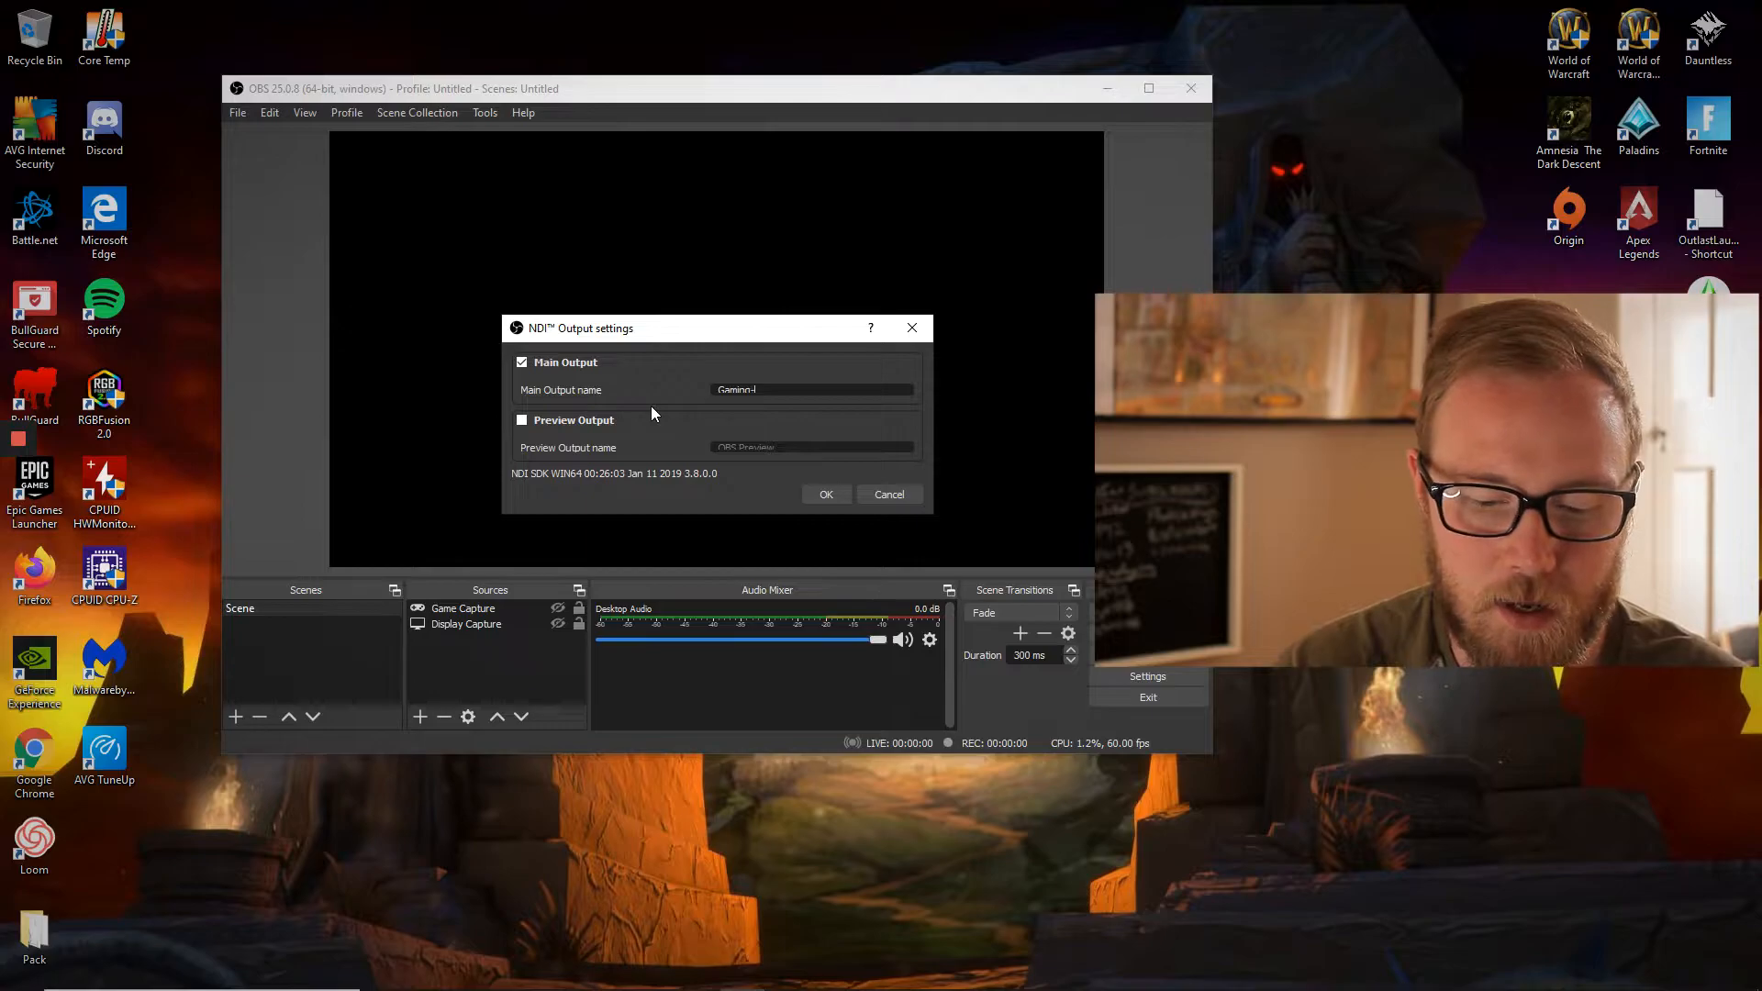
{"action": "left_click", "coordinate": [824, 493]}
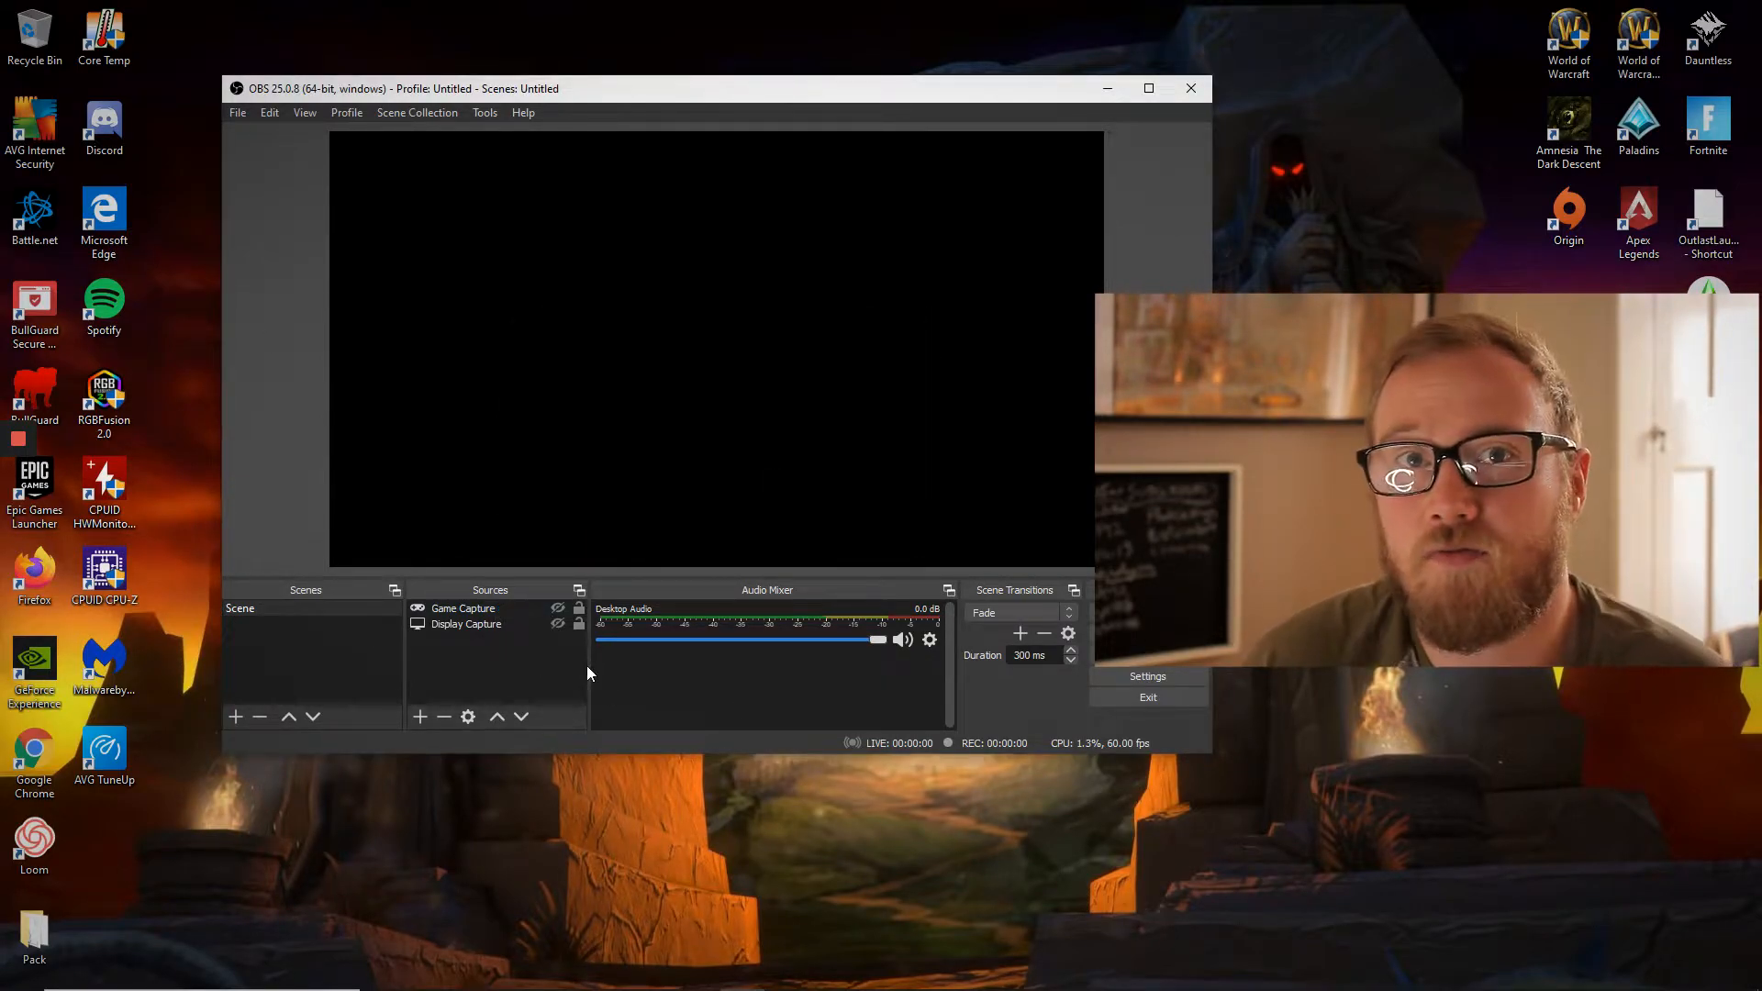
- Look over the source types that can be added, and turn the visibility of Display Capture and Game Capture back on
{"action": "left_click", "coordinate": [421, 717]}
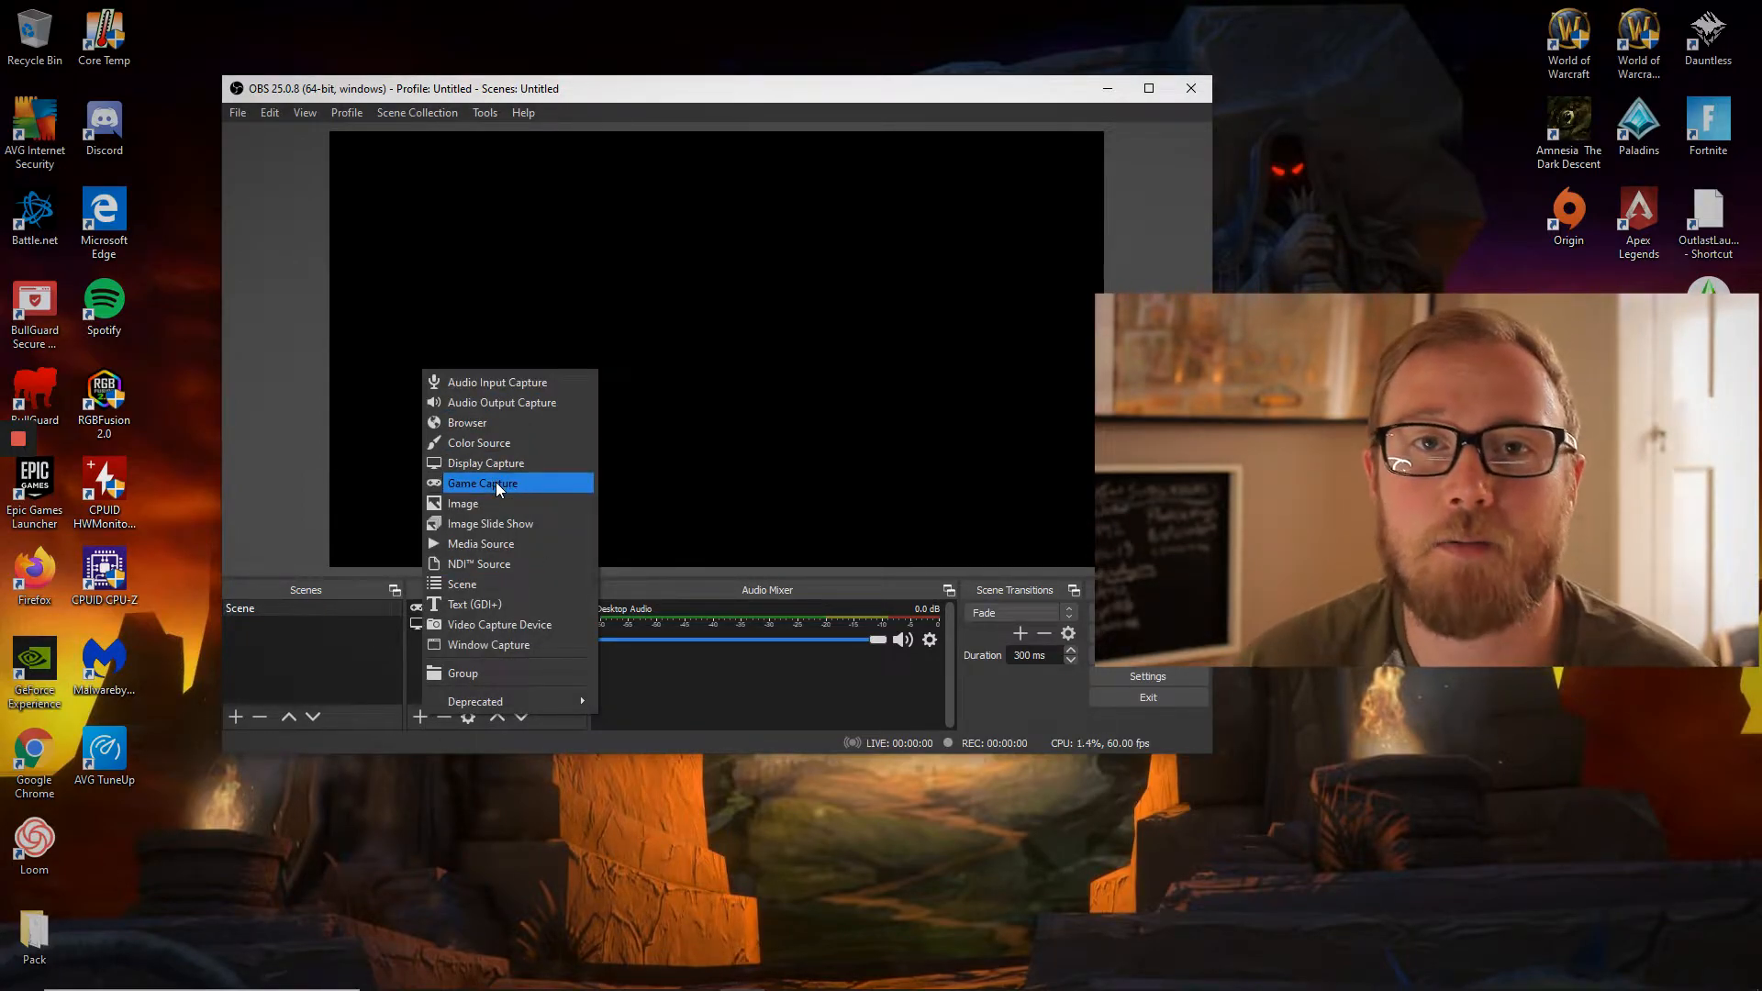
{"action": "left_click", "coordinate": [285, 464]}
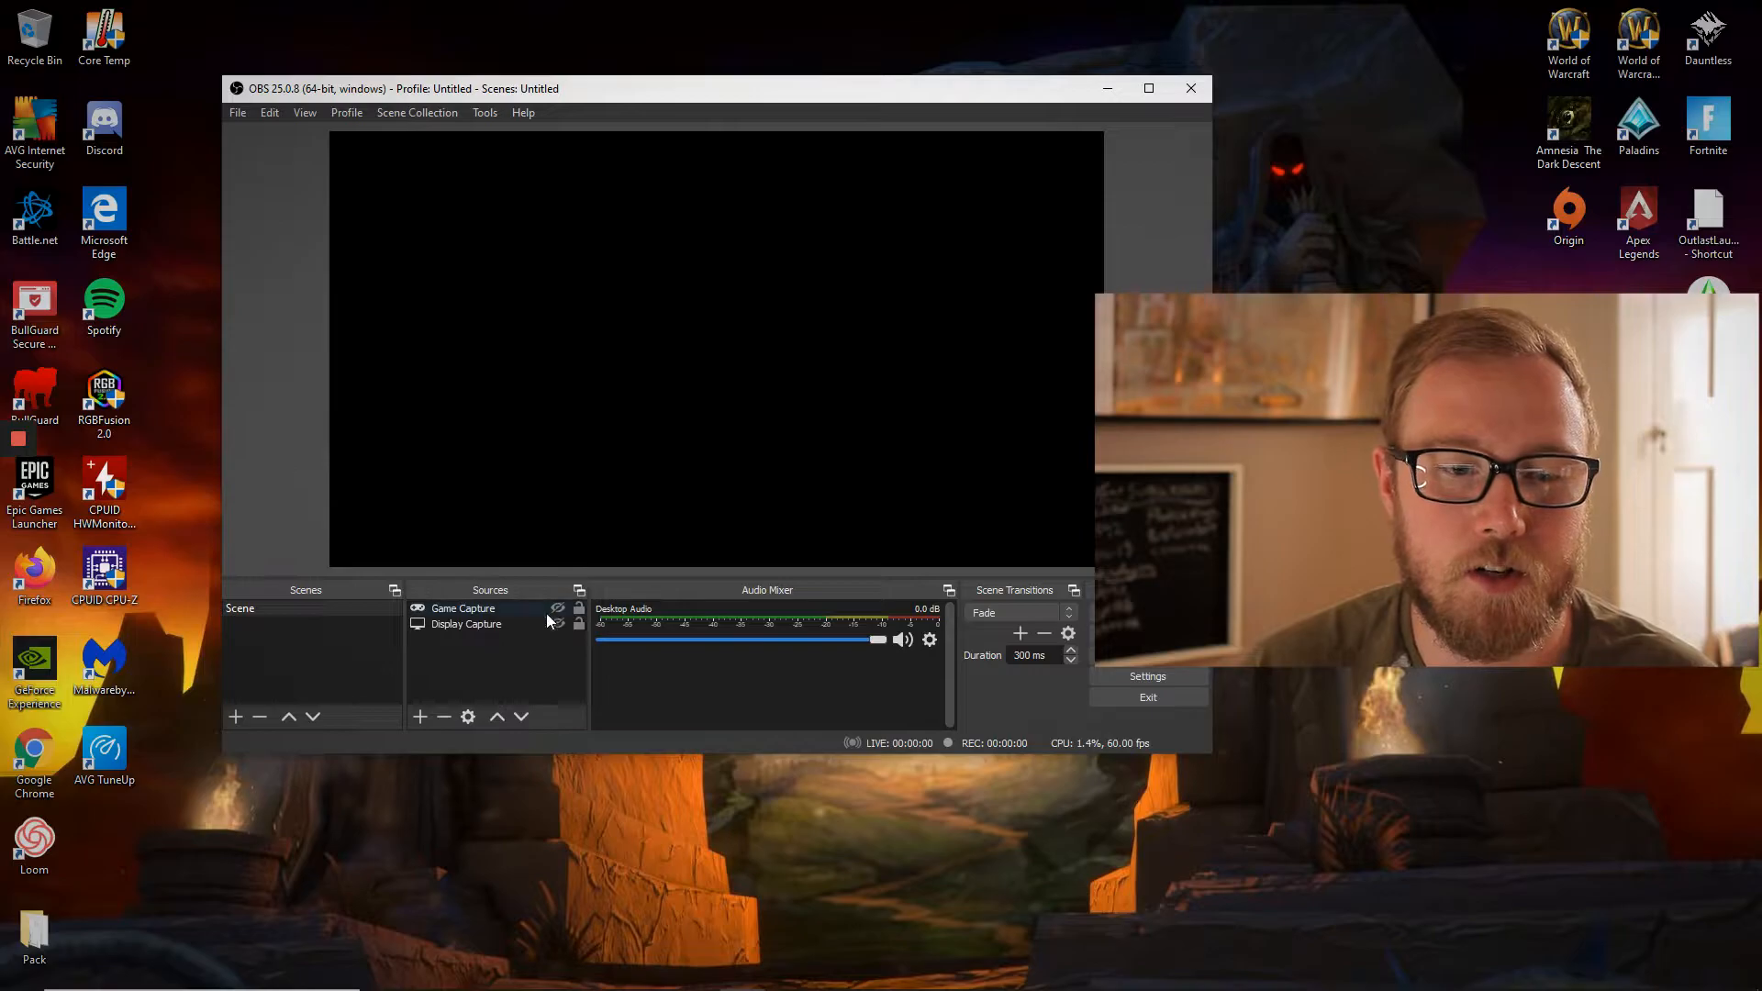
{"action": "left_click", "coordinate": [557, 625]}
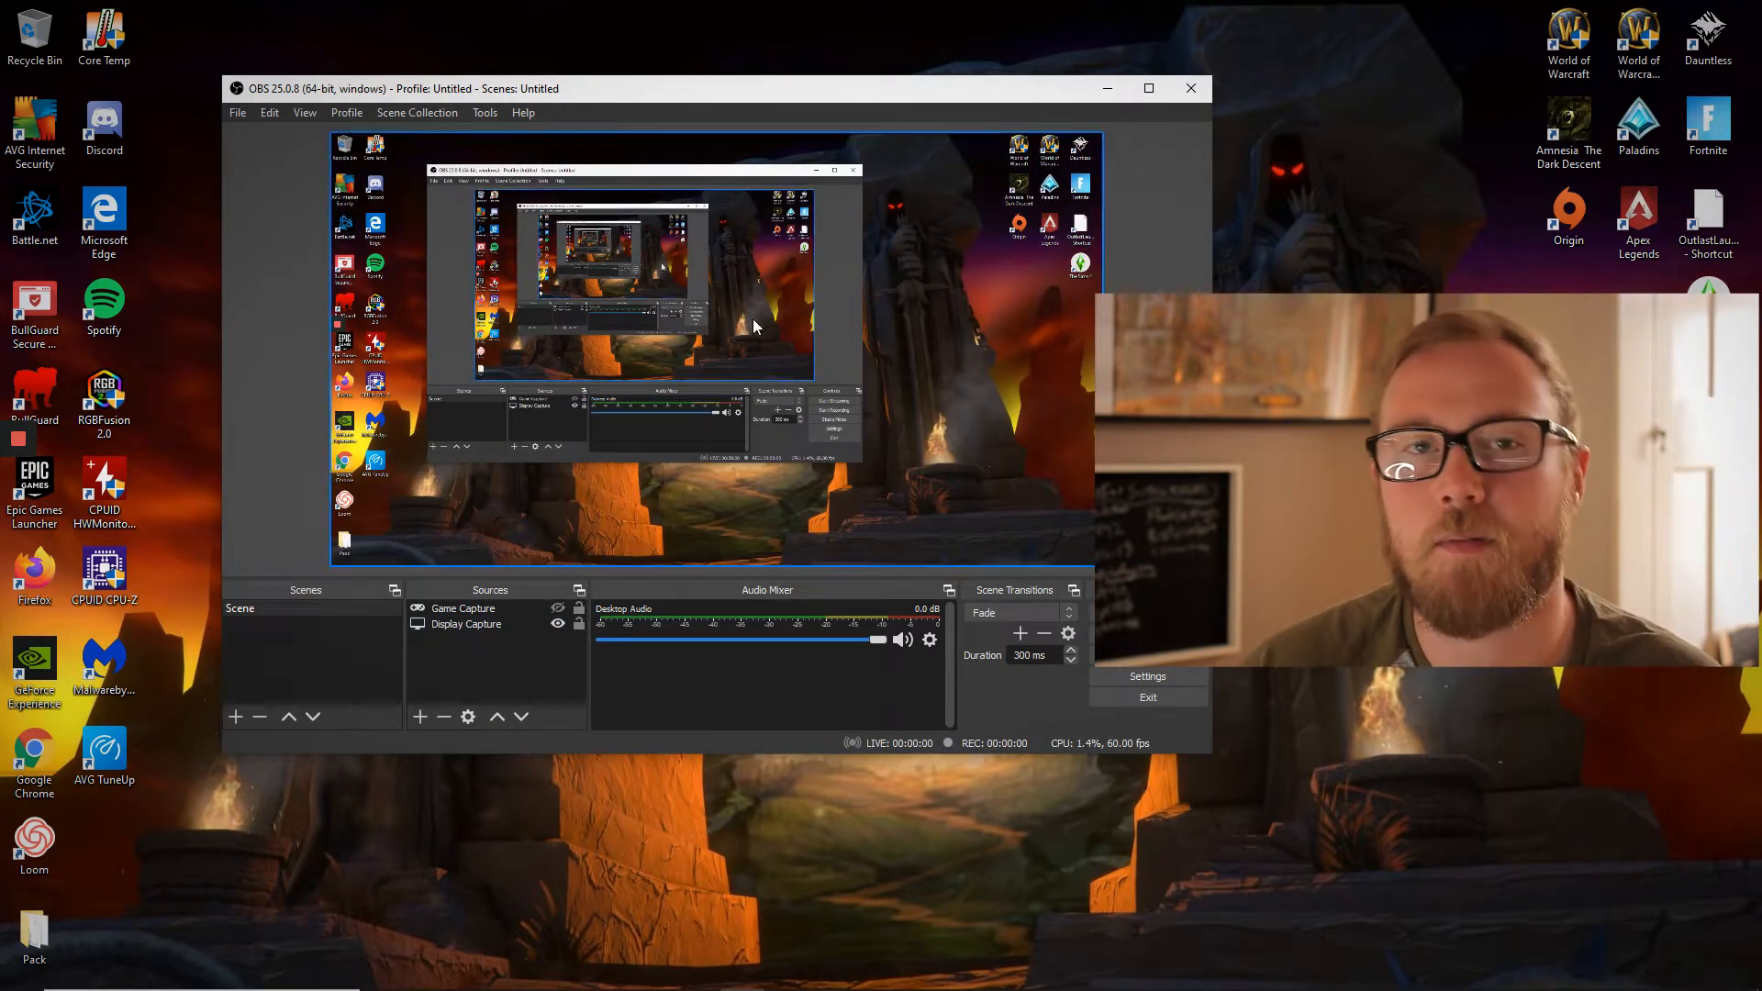
{"action": "left_click", "coordinate": [558, 609]}
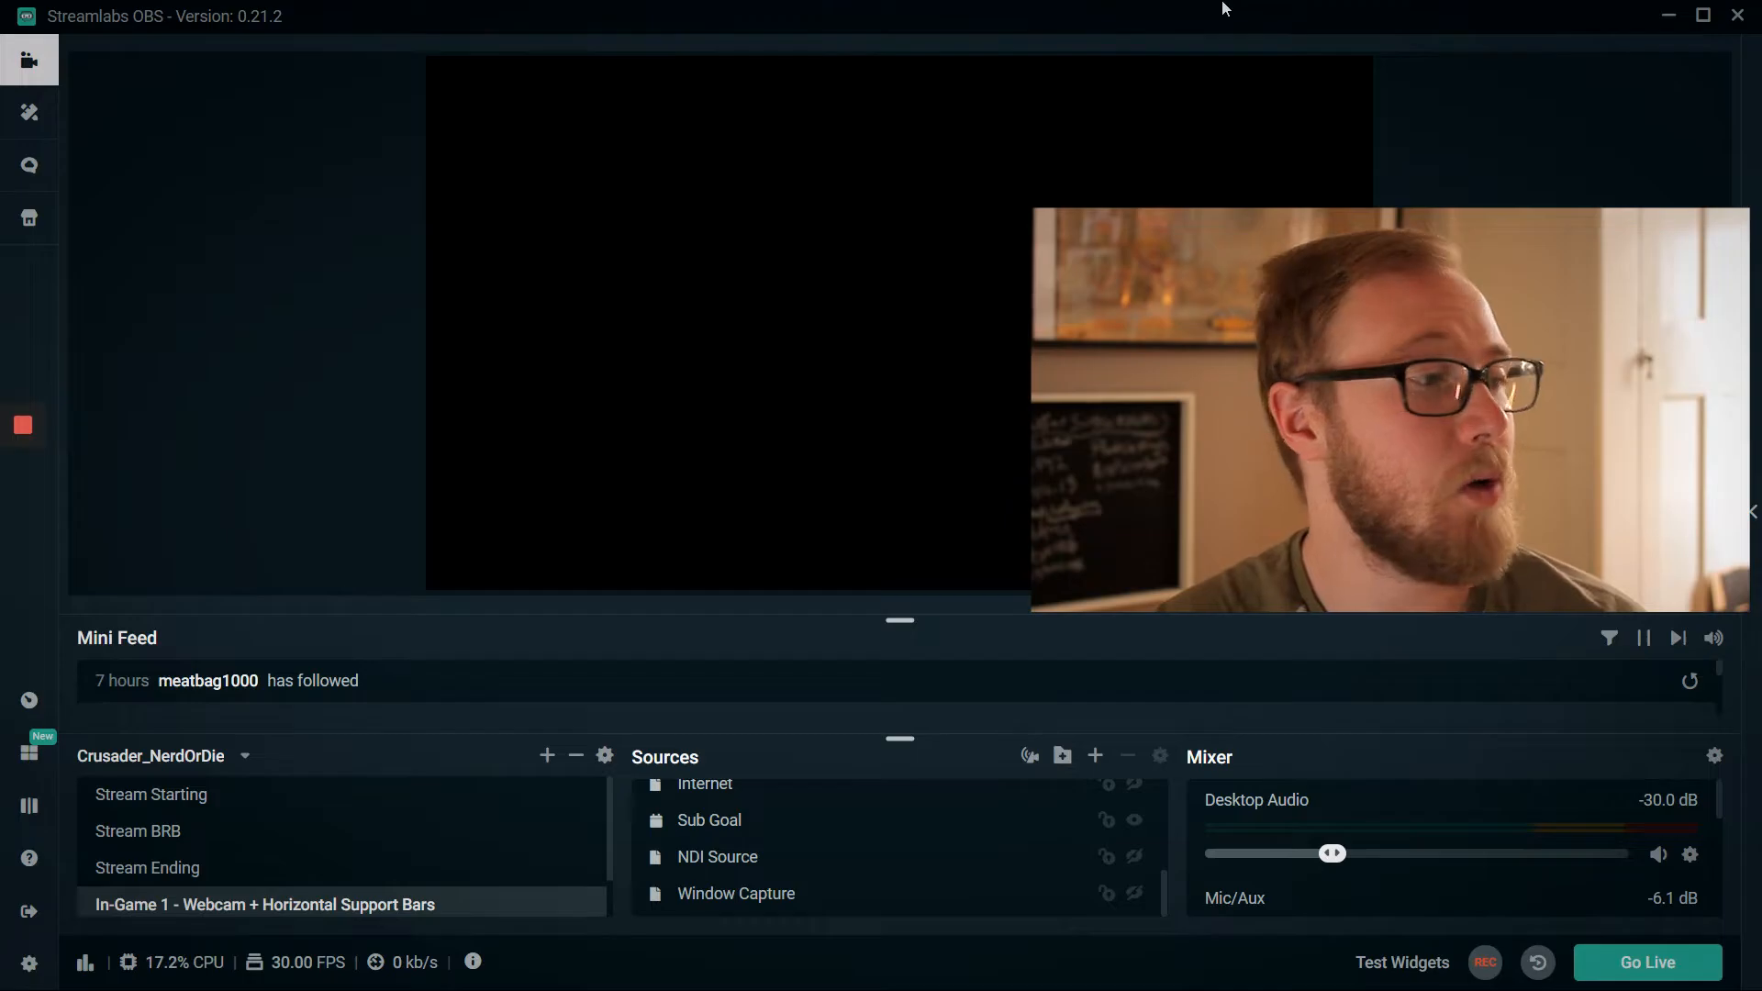
- In Streamlabs OBS, add a new NDI source receiving the Gaming-PC output to the In-Game 1 scene and find its audio channel
{"action": "left_click", "coordinate": [1096, 758]}
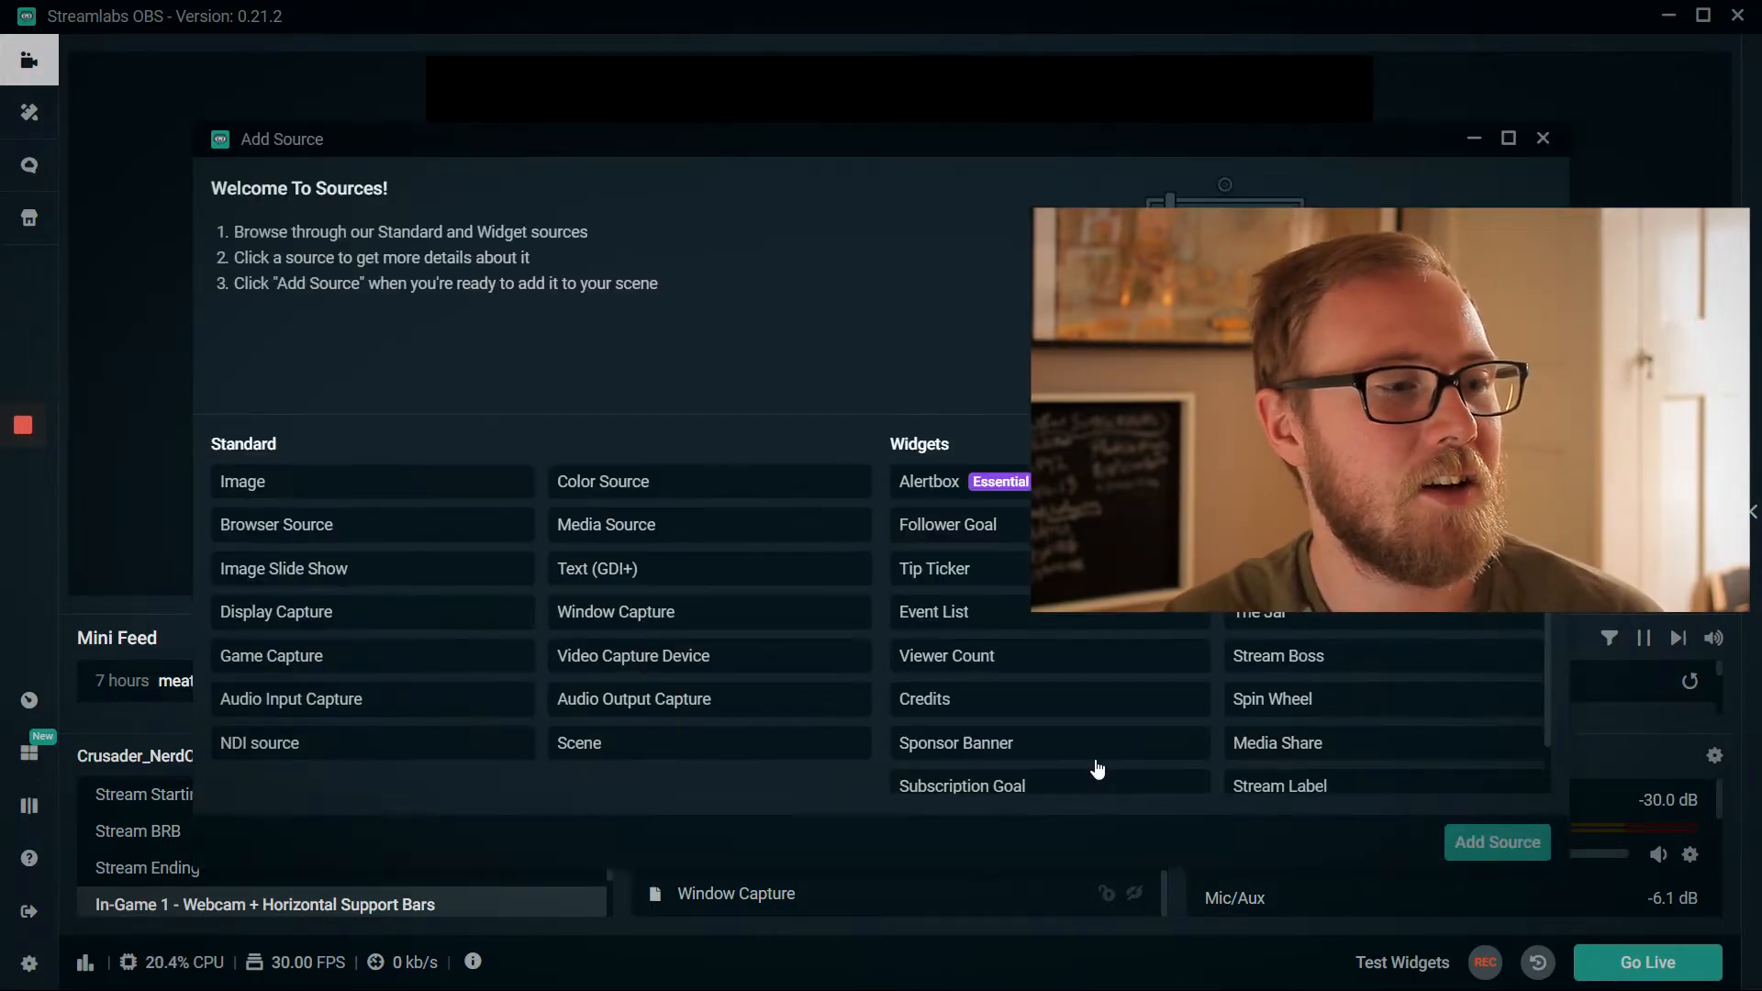
{"action": "left_click", "coordinate": [418, 756]}
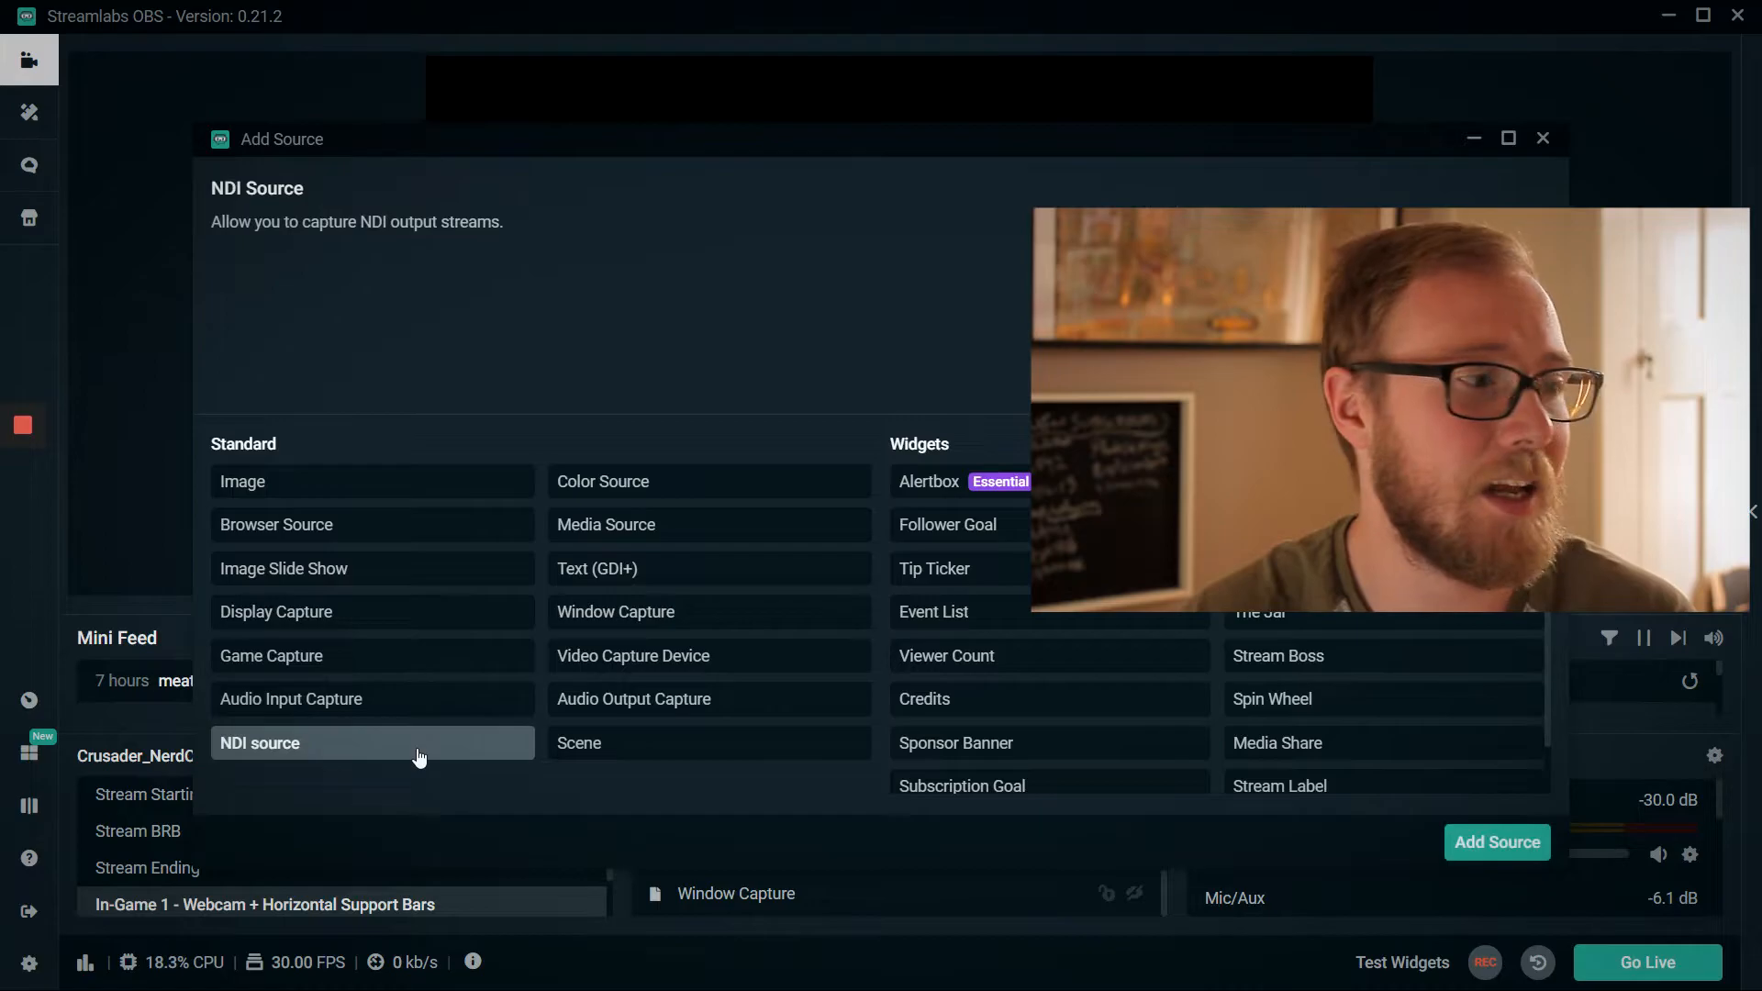
{"action": "left_click", "coordinate": [1495, 843]}
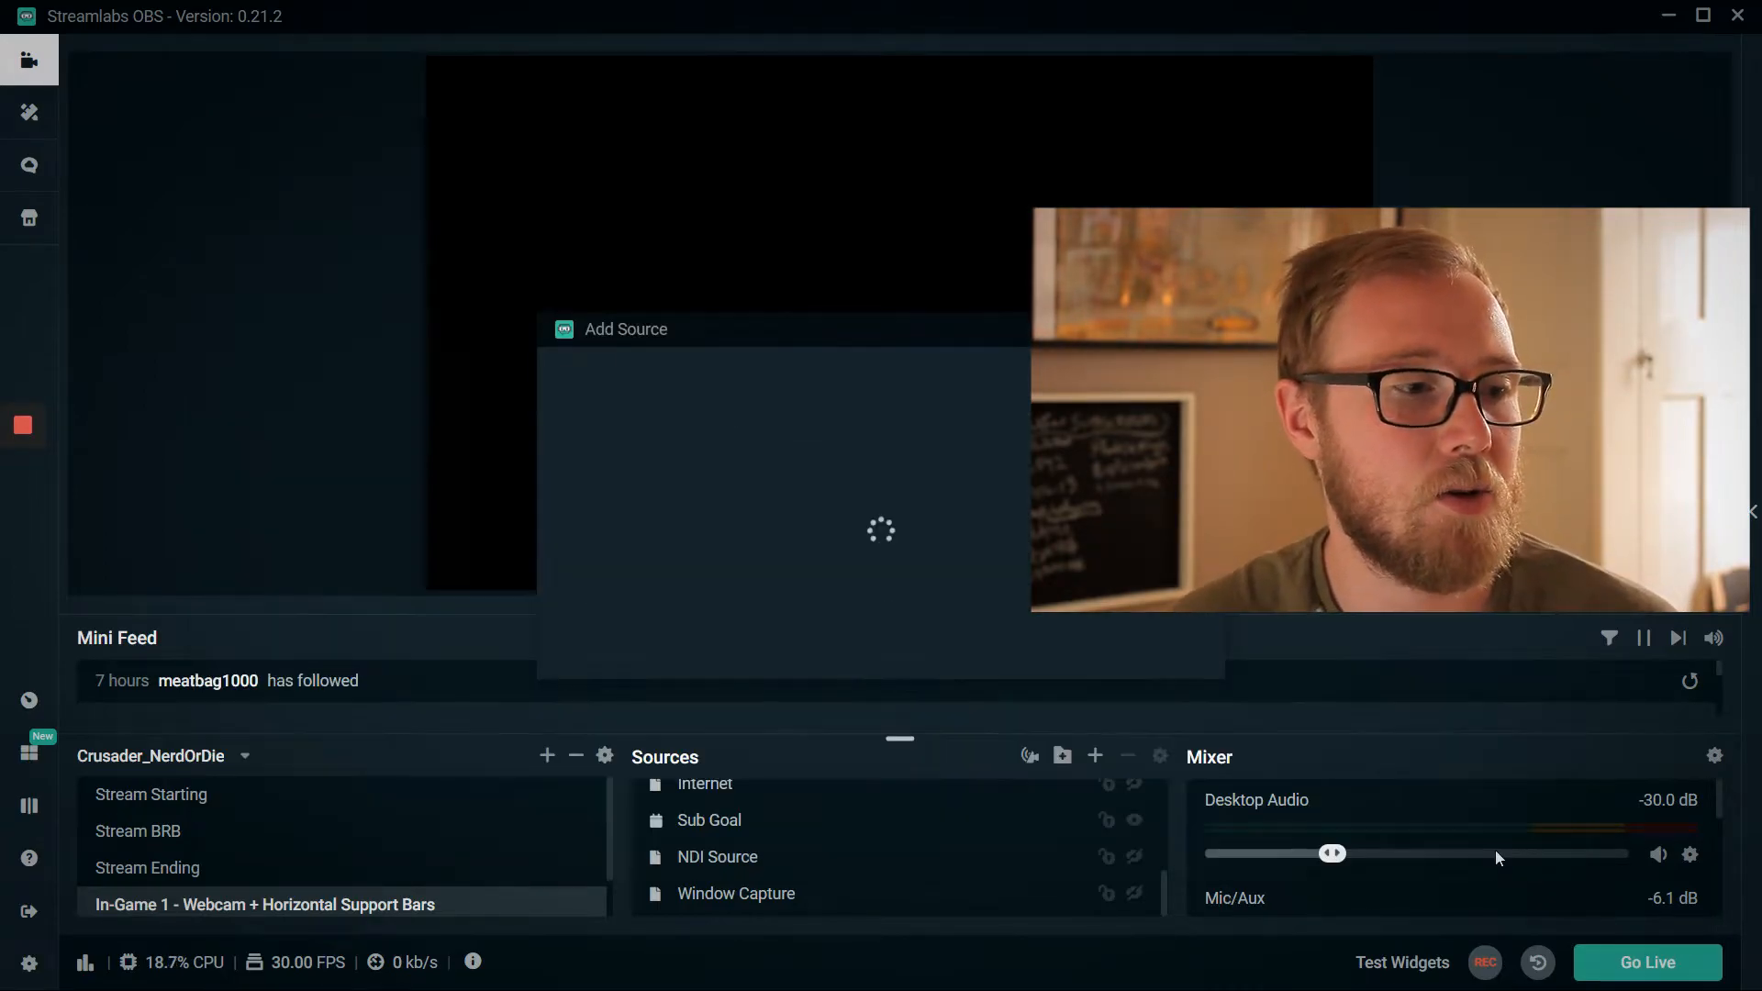
{"action": "left_click", "coordinate": [770, 651]}
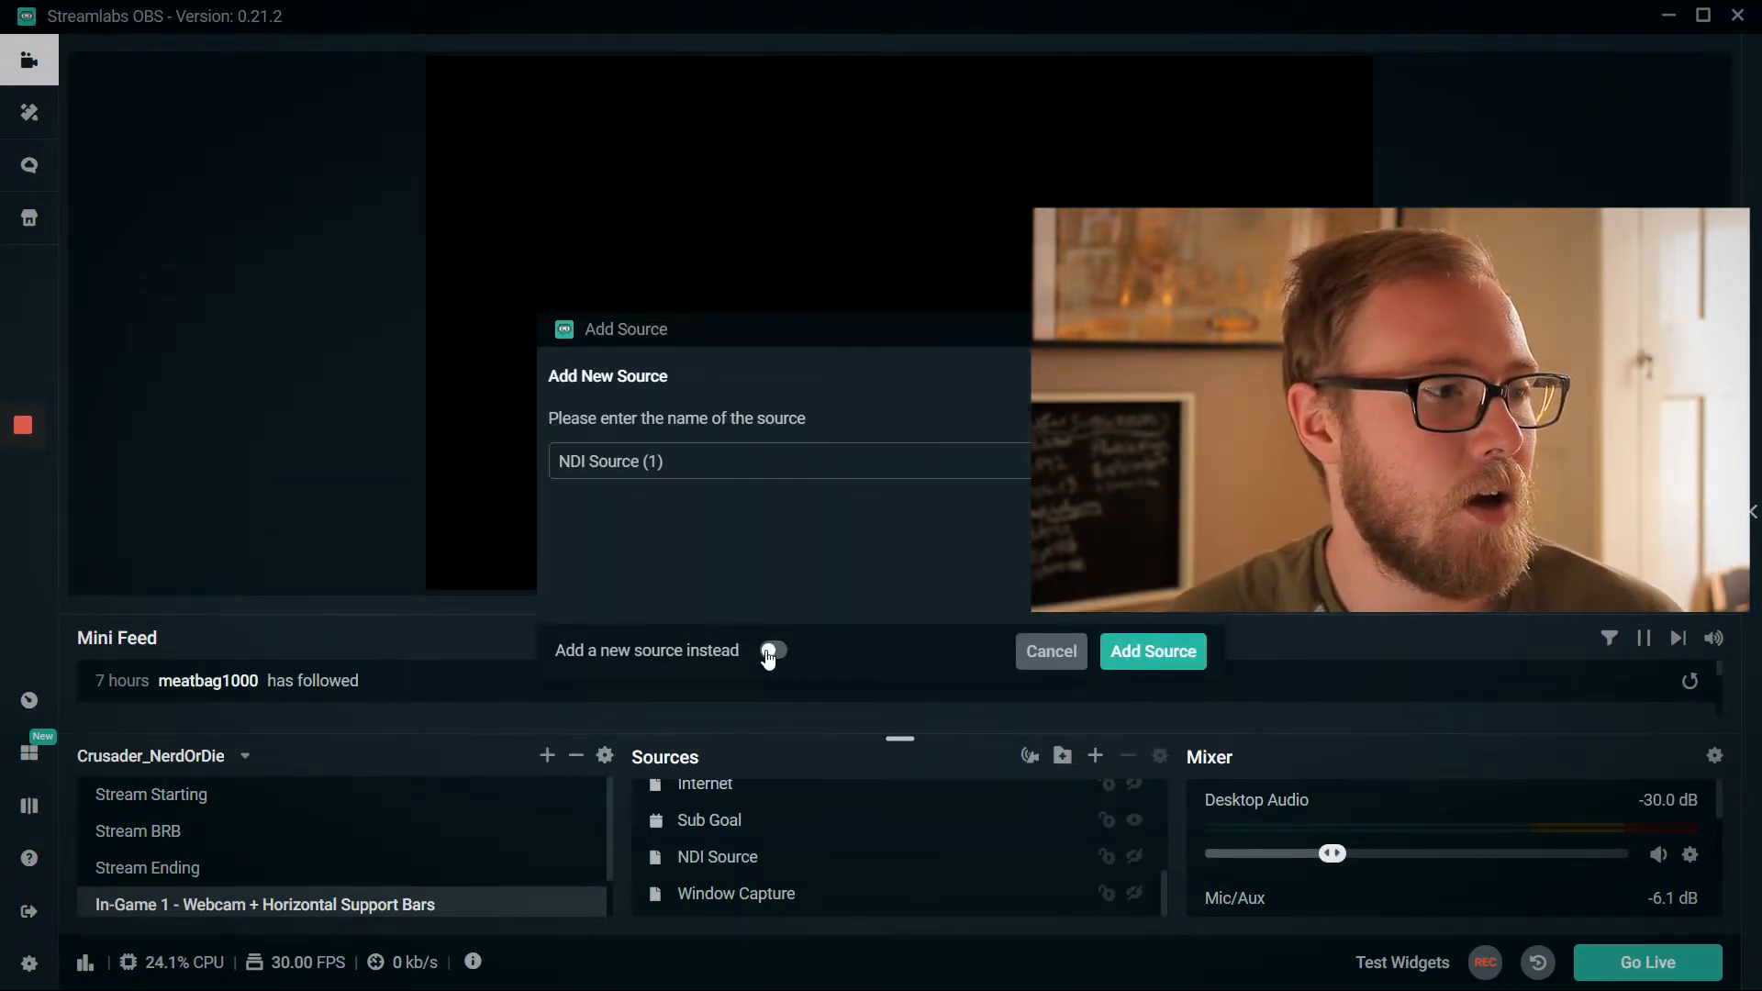
{"action": "left_click", "coordinate": [1149, 650]}
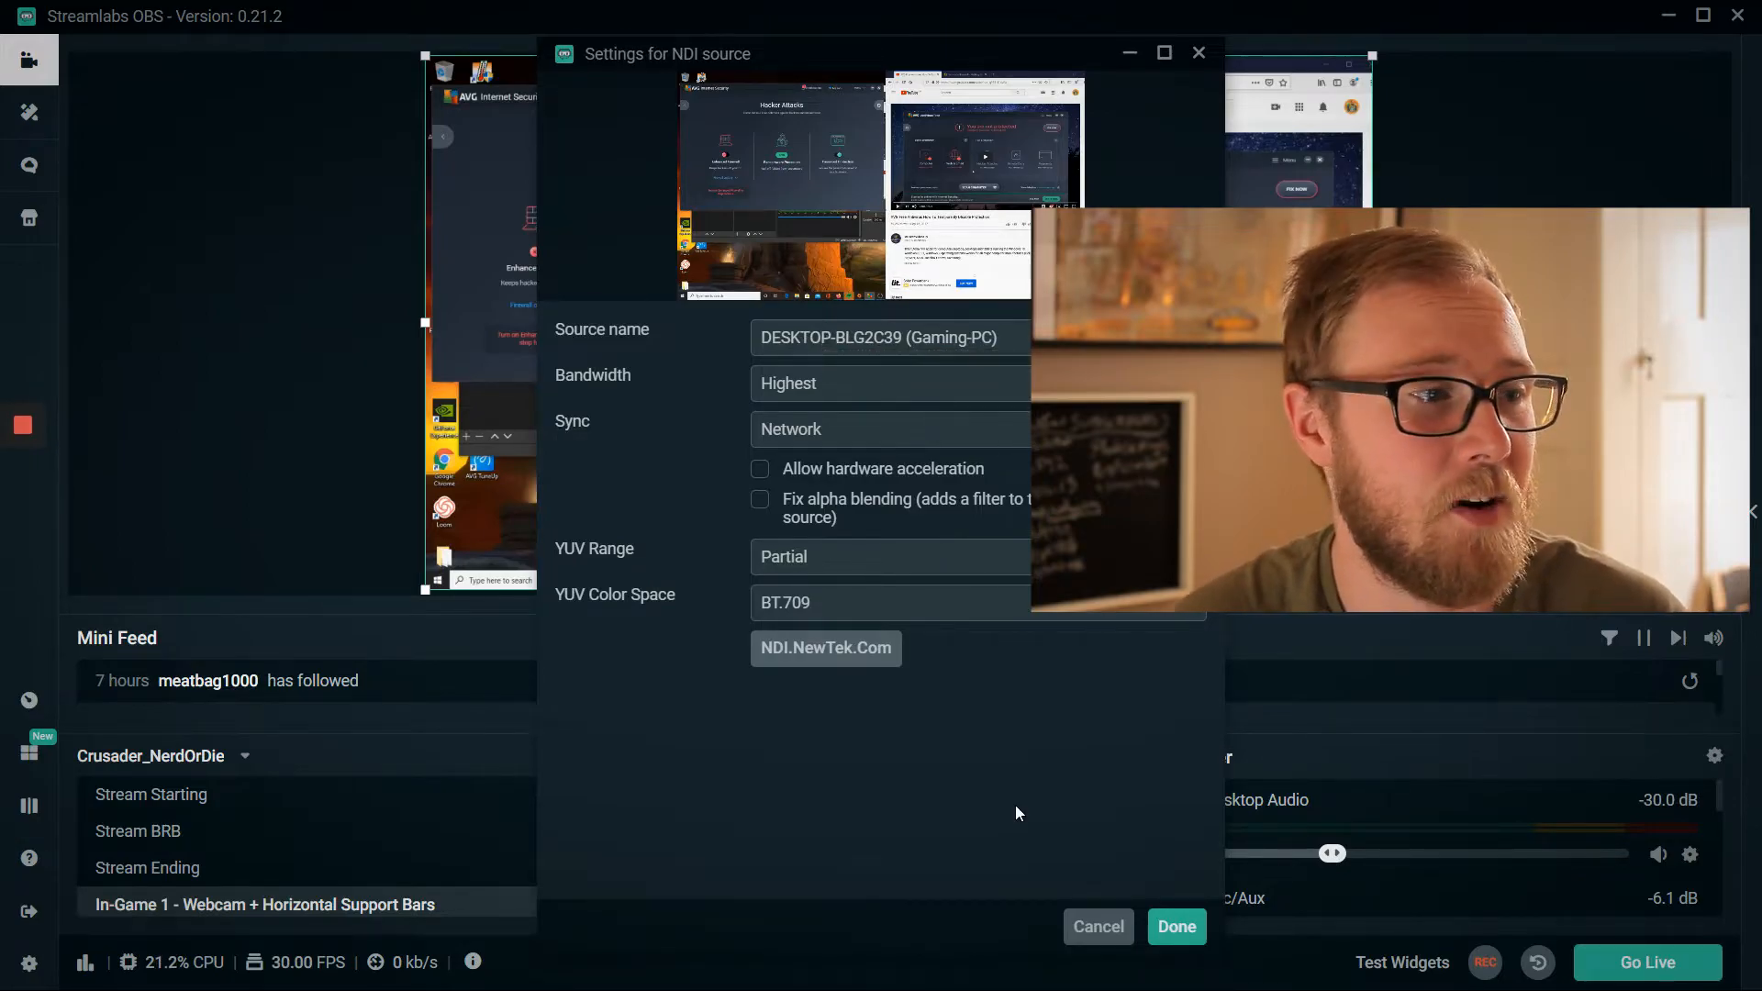
{"action": "left_click", "coordinate": [1178, 927]}
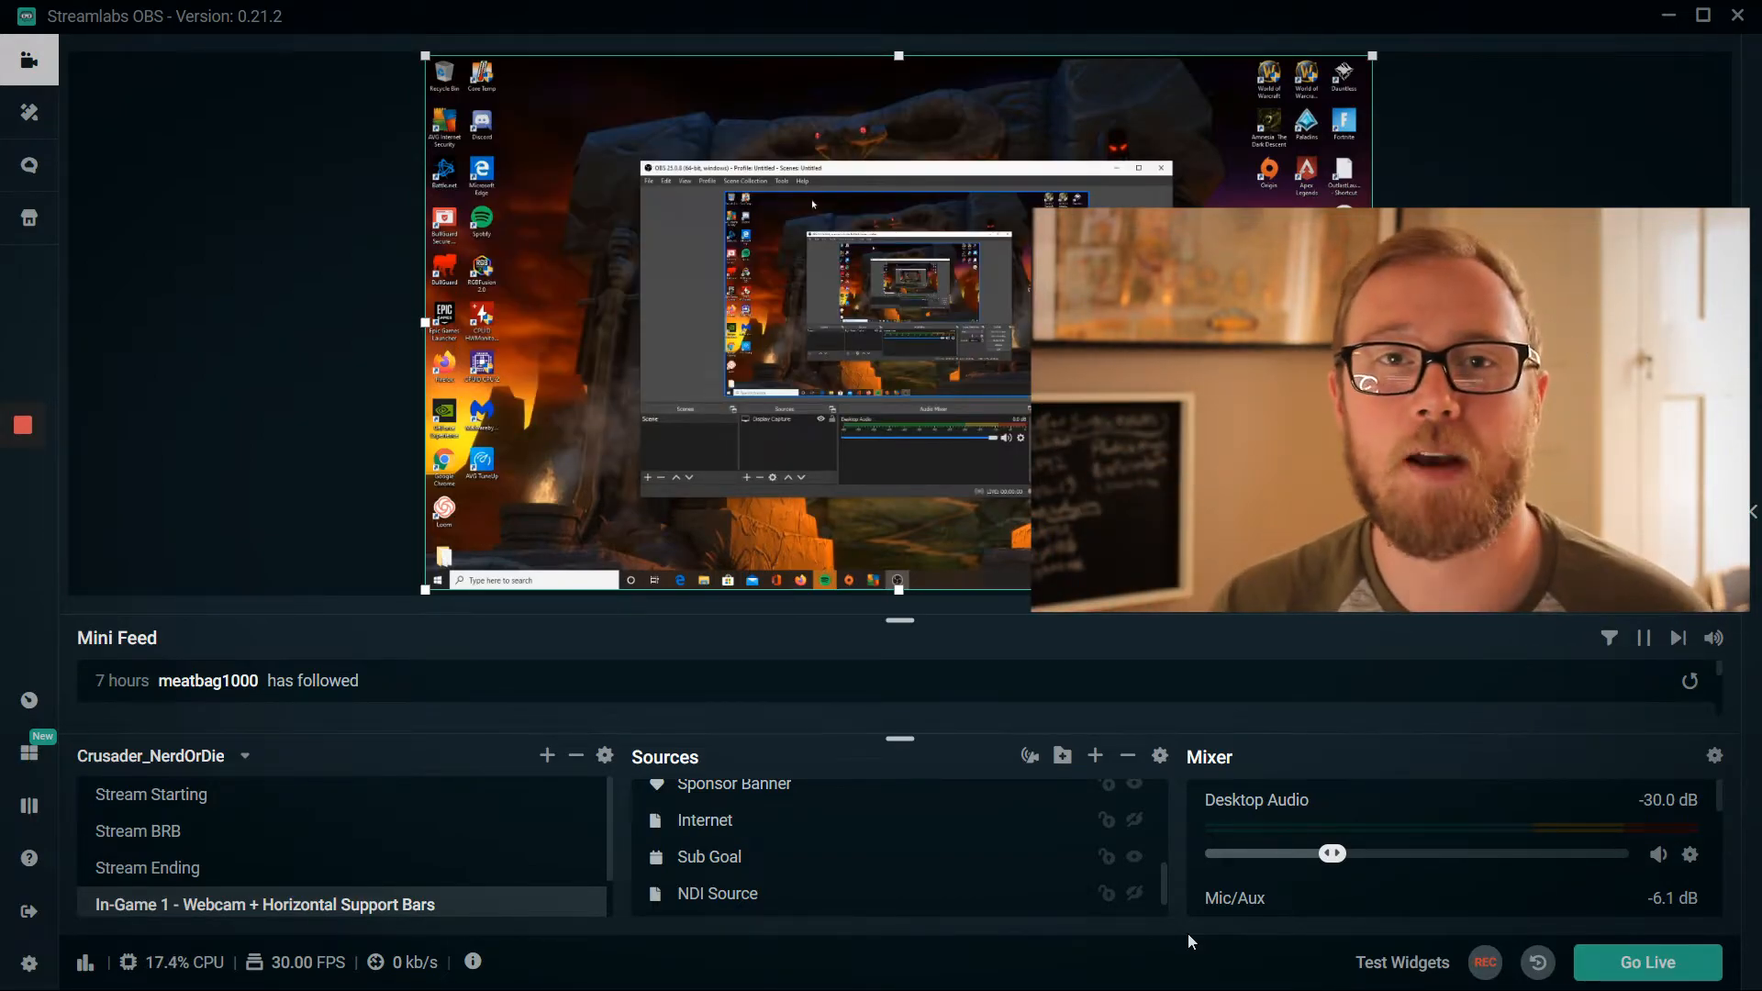
{"action": "scroll", "coordinate": [1298, 864], "scroll_direction": "down", "scroll_amount": 5}
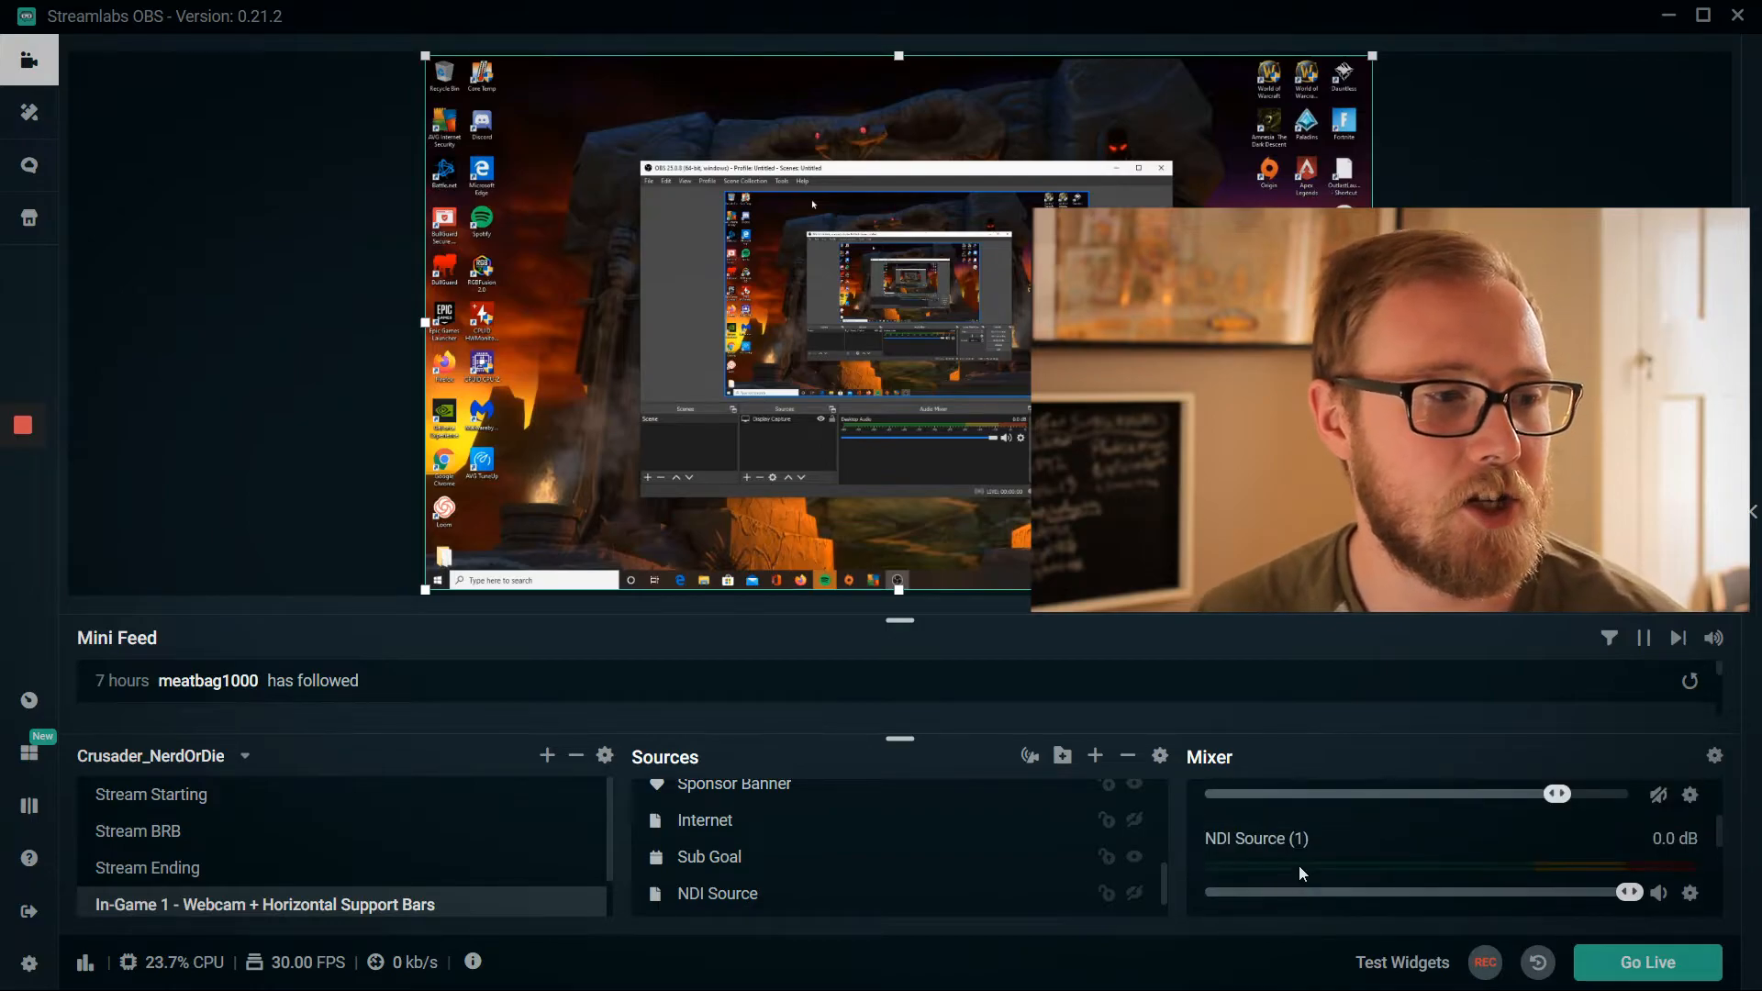